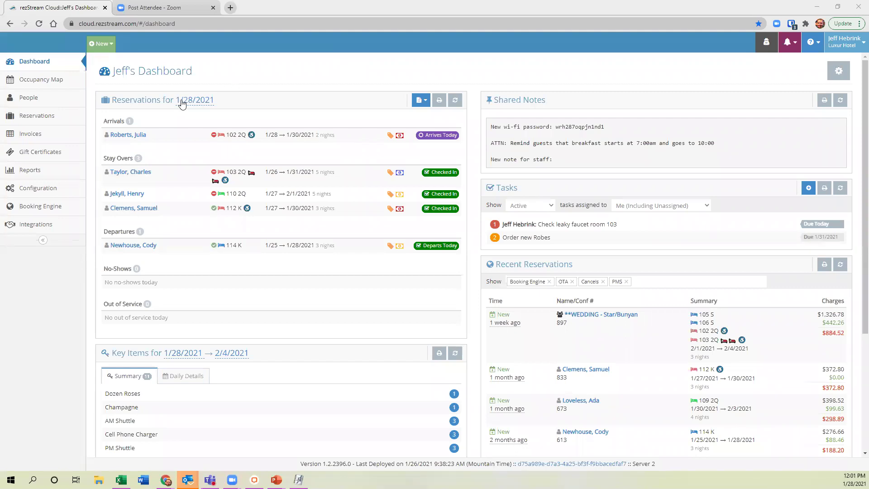
Open the Occupancy Map showing room rates and reservations for late January to mid-February 2021.
left_click(50, 85)
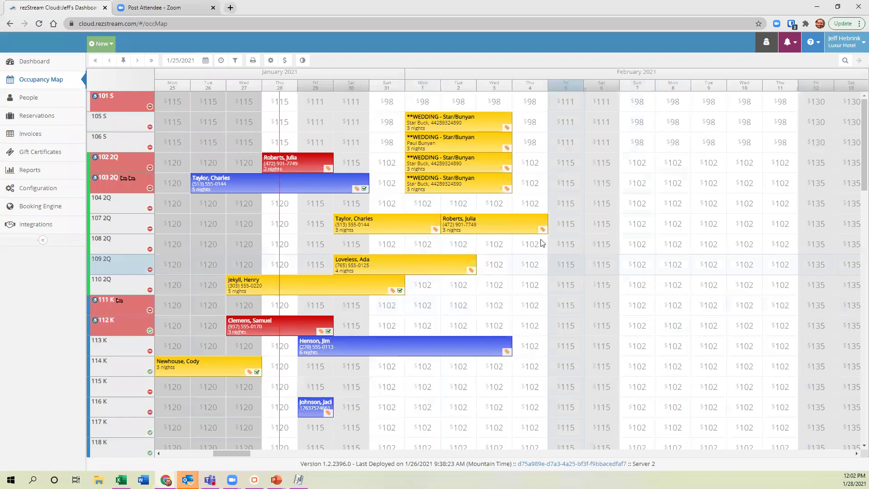
Quote rooms 104 2Q, 108 2Q, 111 K and 112 K for Jan 31–Feb 3, totalling $1,806.72.
left_click_drag(389, 206, 487, 204)
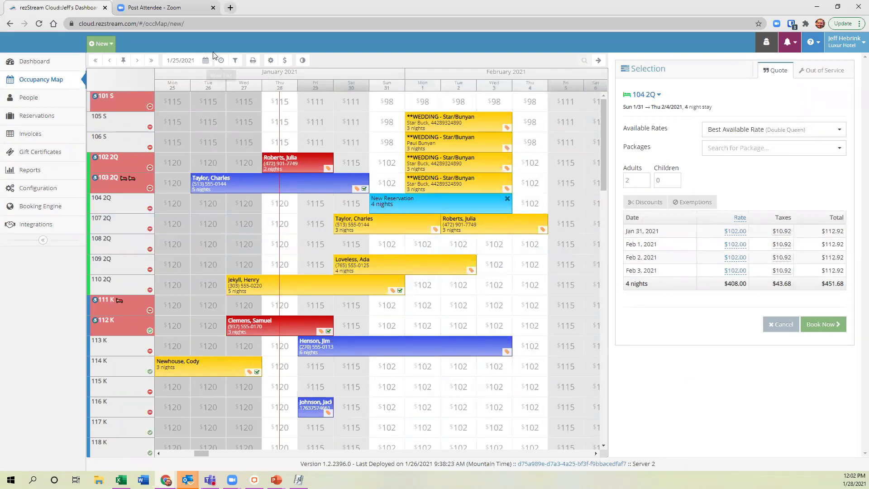
left_click_drag(392, 245, 485, 252)
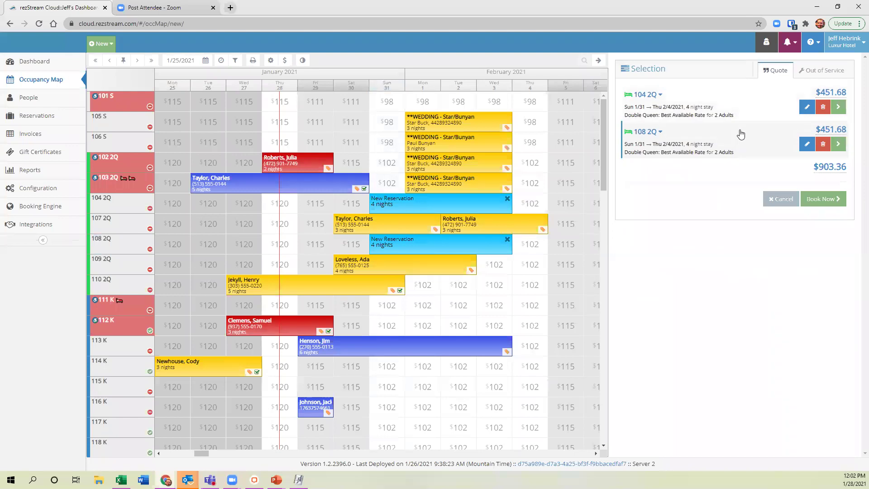
left_click_drag(393, 306, 492, 310)
left_click_drag(387, 326, 493, 327)
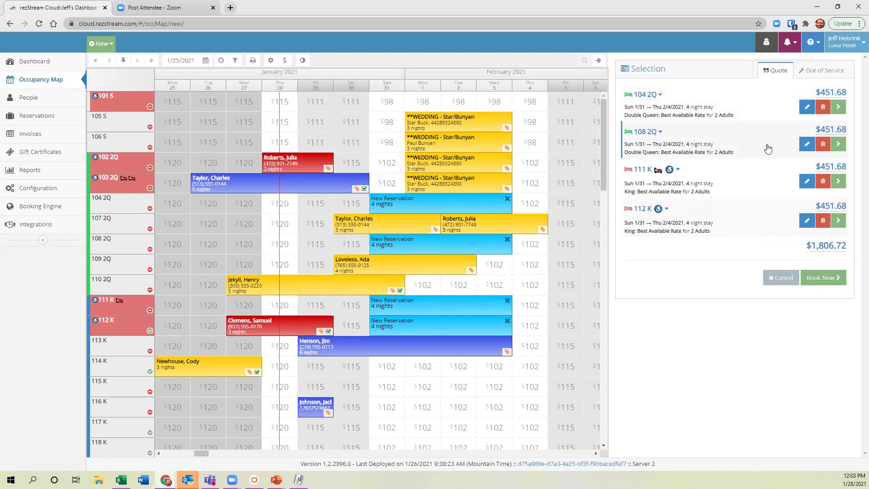
Switch room 108 2Q's quote to the Senior Discount rate ($383.88) and save it.
left_click(806, 145)
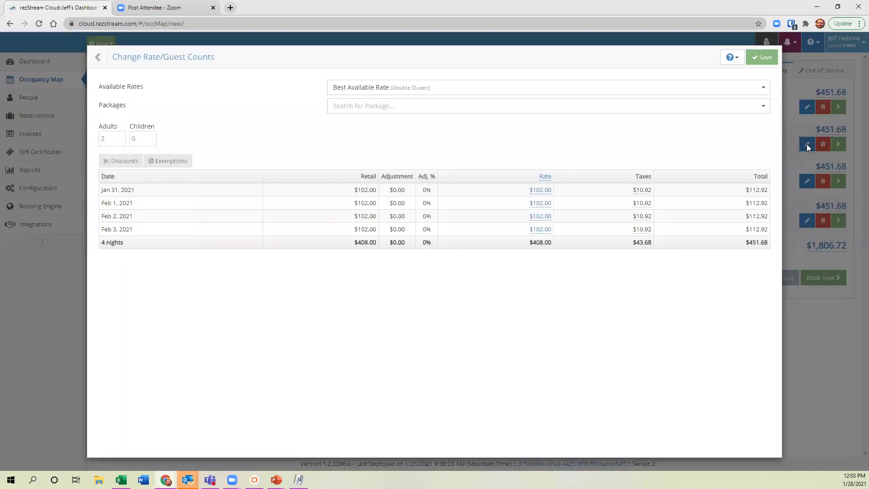
left_click(487, 91)
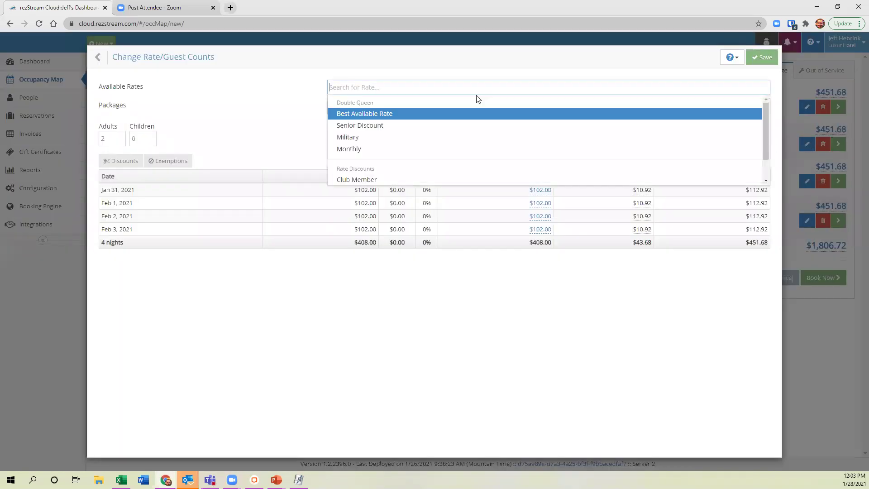
left_click(382, 129)
left_click(767, 60)
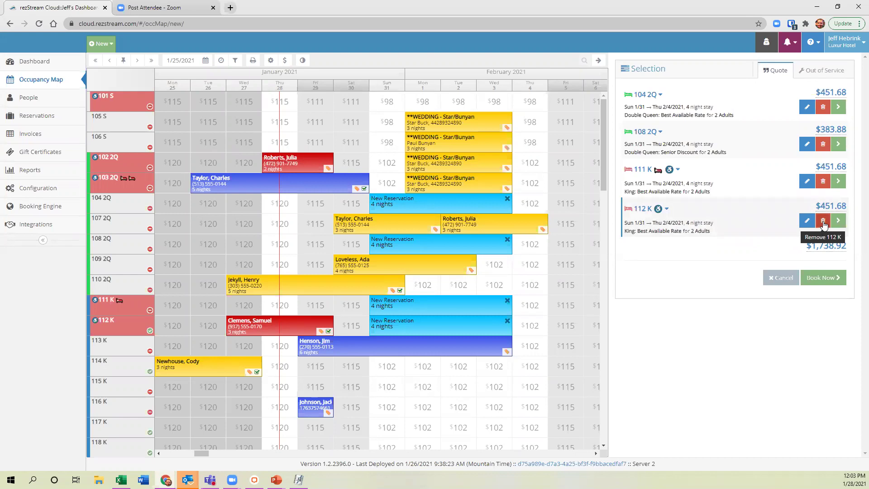
Remove 112 K from the quote, then drop and re-add 108 2Q at Best Available Rate.
left_click(823, 220)
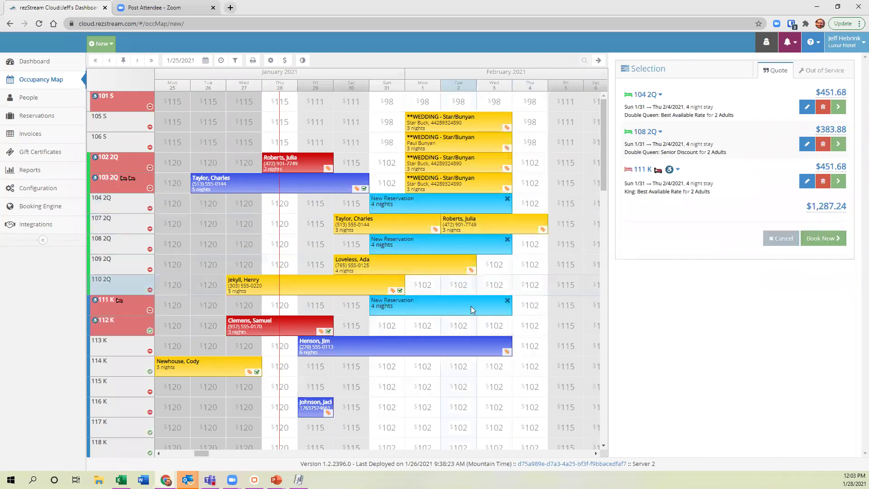
left_click(508, 240)
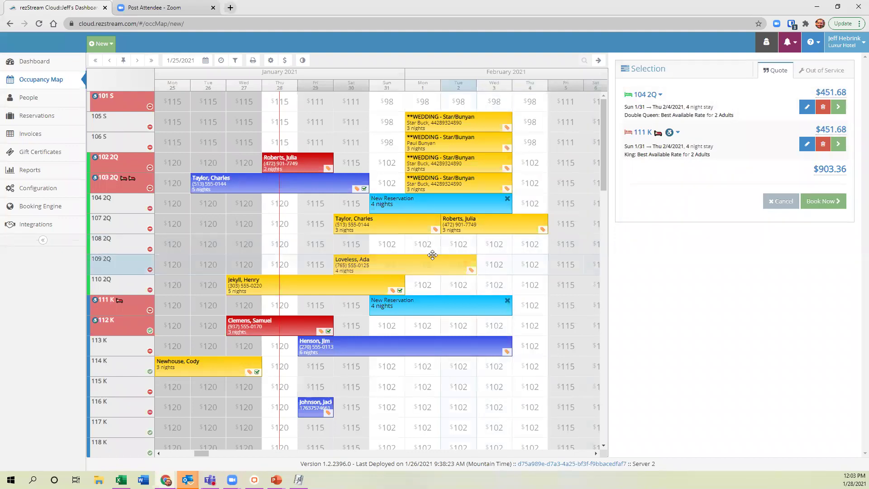
left_click_drag(390, 247, 498, 245)
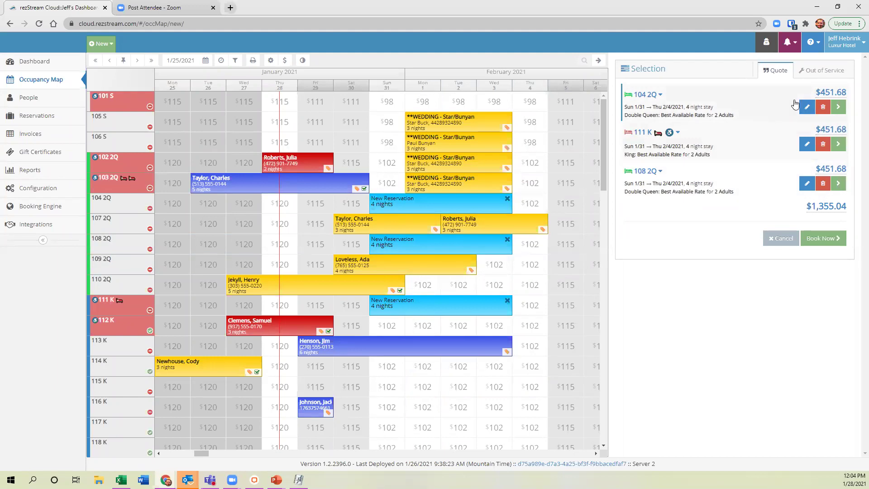
Add Single room 101 S for Jan 31–Feb 3 at $432.84, bringing the total to $1,787.88.
left_click_drag(387, 102, 494, 102)
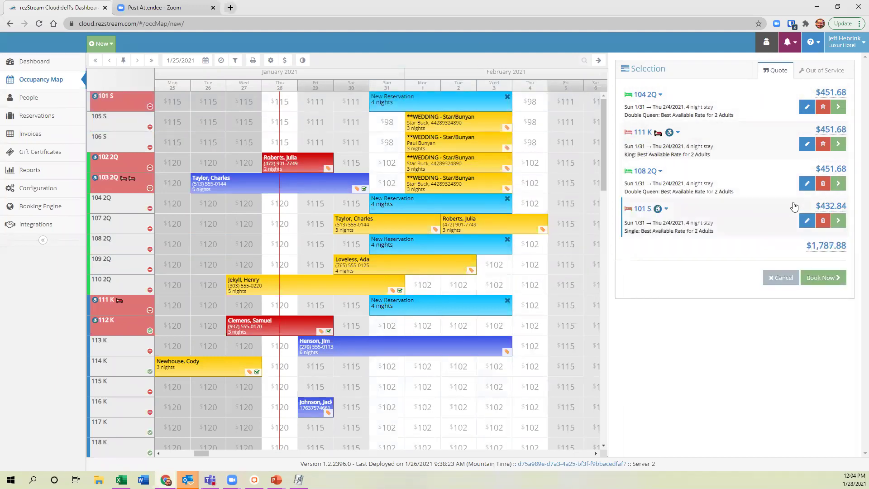
mouse_move(838, 210)
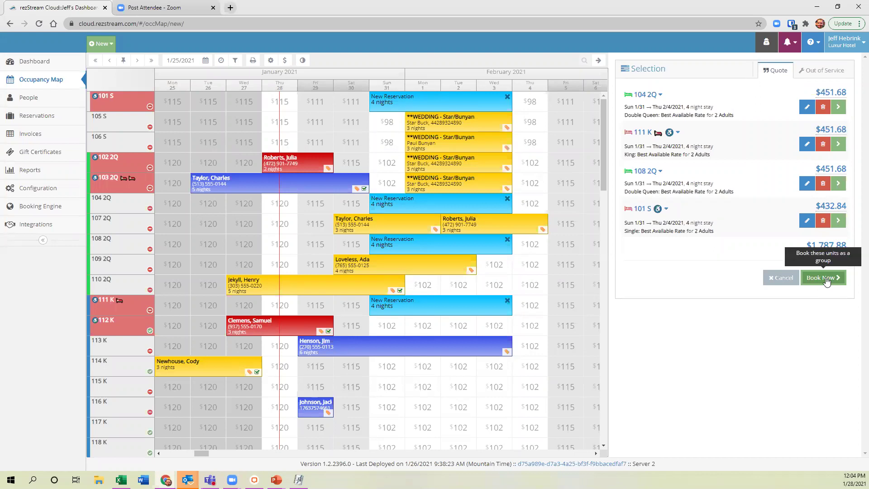
Collapse the Selection panel, discarding the quote and its pending New Reservation placeholders.
left_click(599, 63)
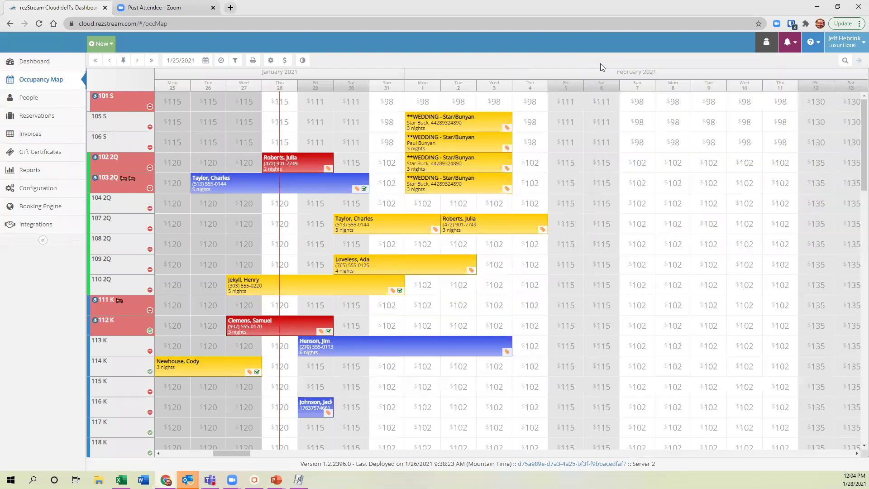
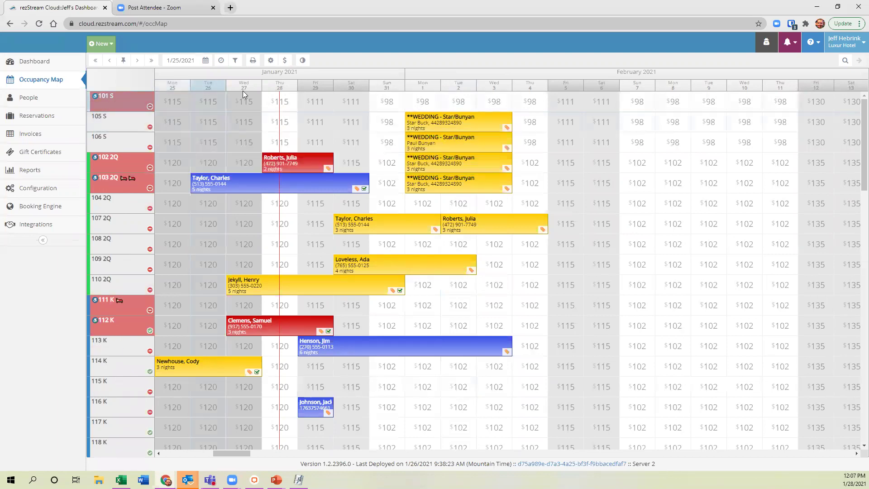
Switch Book By Type (beta) to YES in the Occupancy Map display settings and save.
scroll(141, 302, "down", 4)
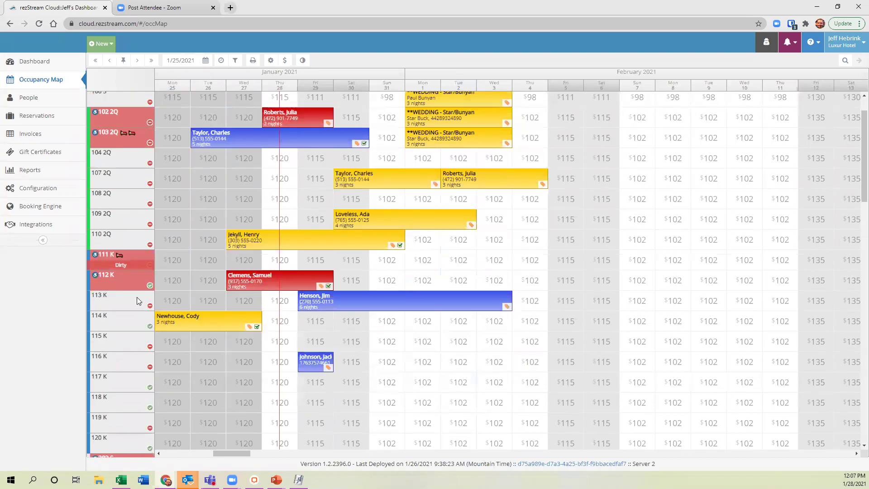
scroll(128, 291, "down", 4)
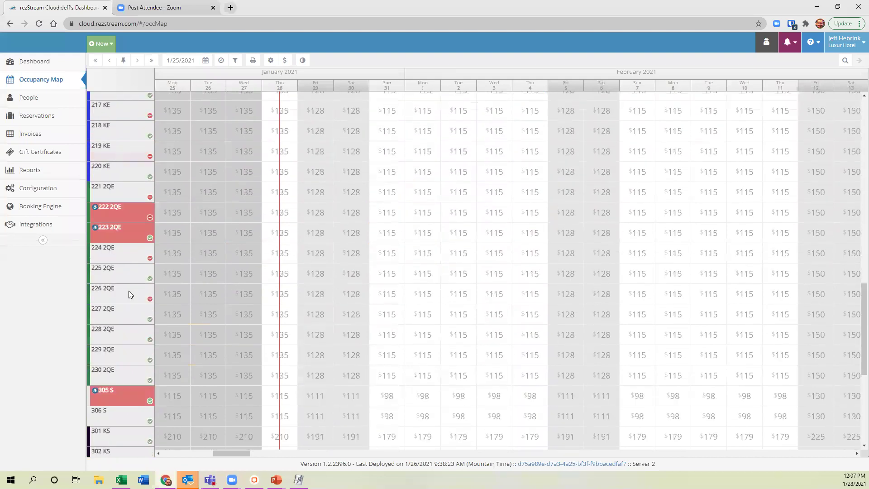
scroll(128, 291, "up", 8)
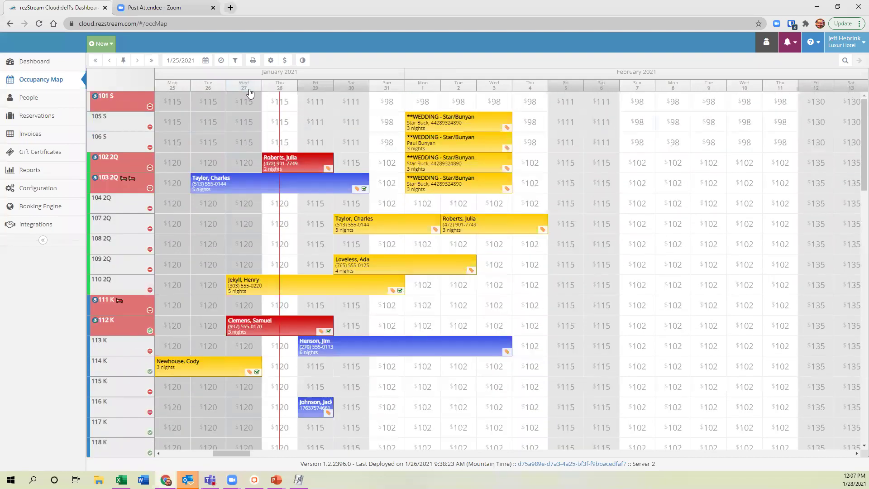
left_click(270, 62)
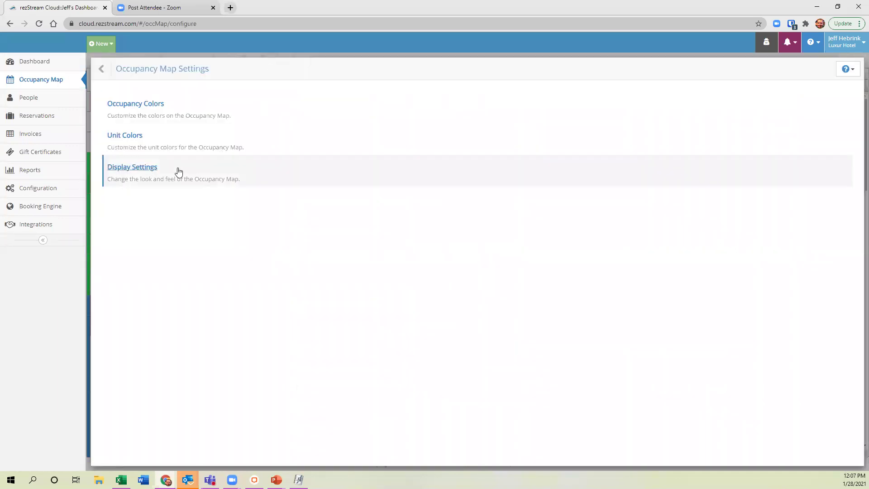
left_click(213, 170)
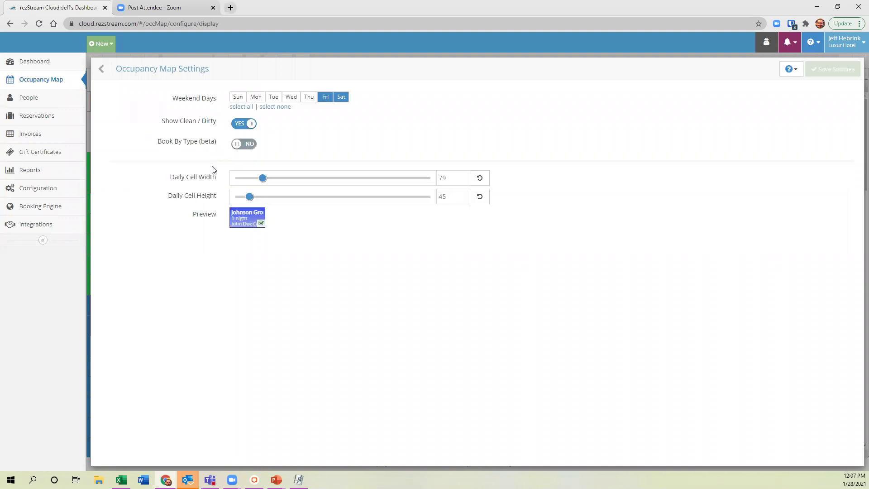
left_click(244, 145)
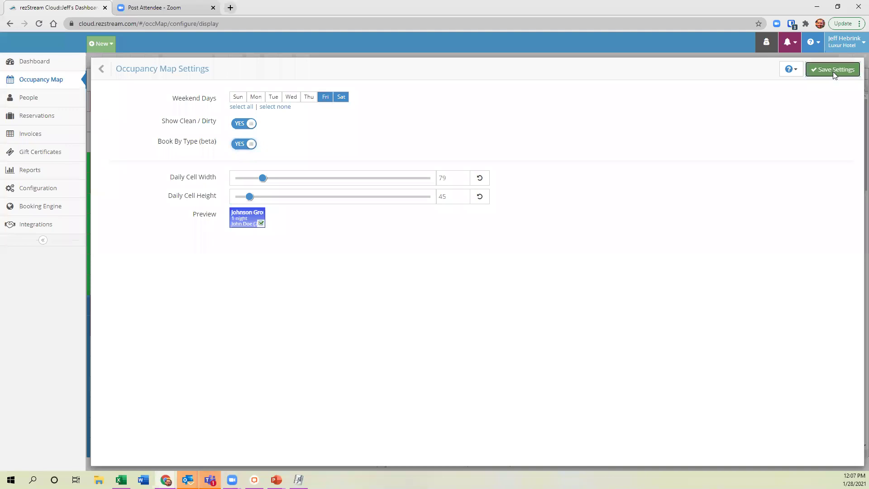
left_click(834, 72)
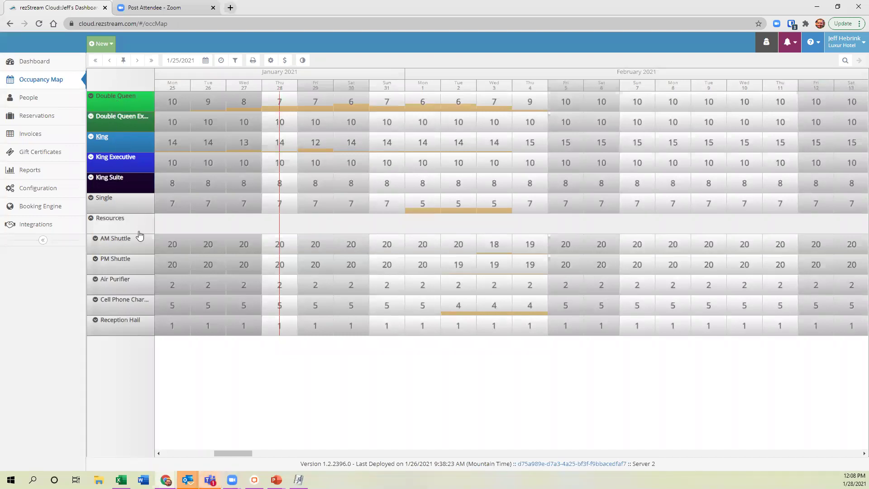
left_click(91, 98)
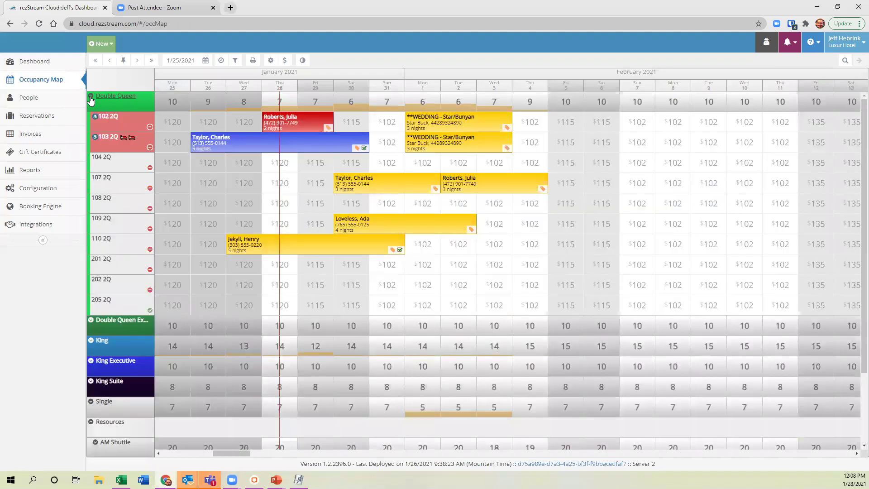
left_click(91, 99)
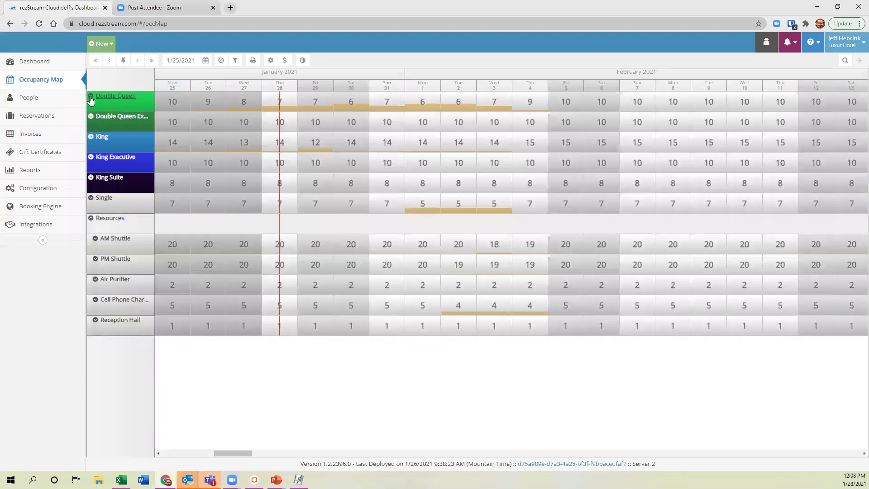
left_click(91, 99)
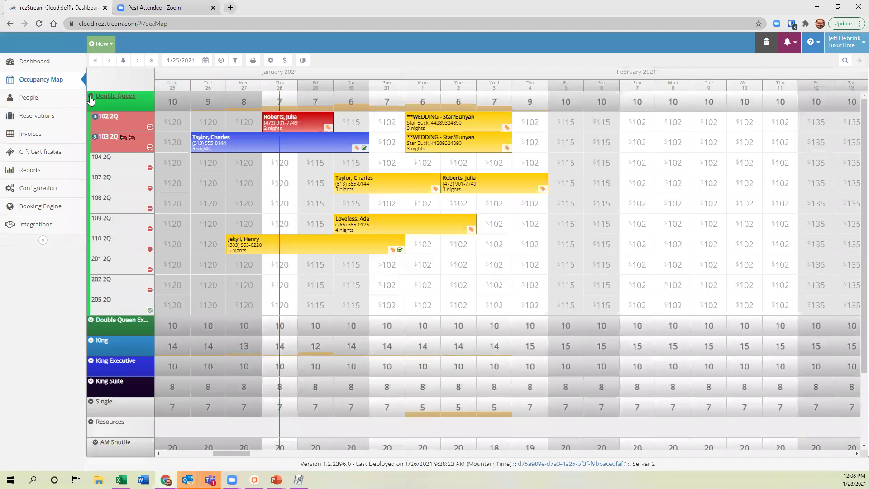
left_click(91, 98)
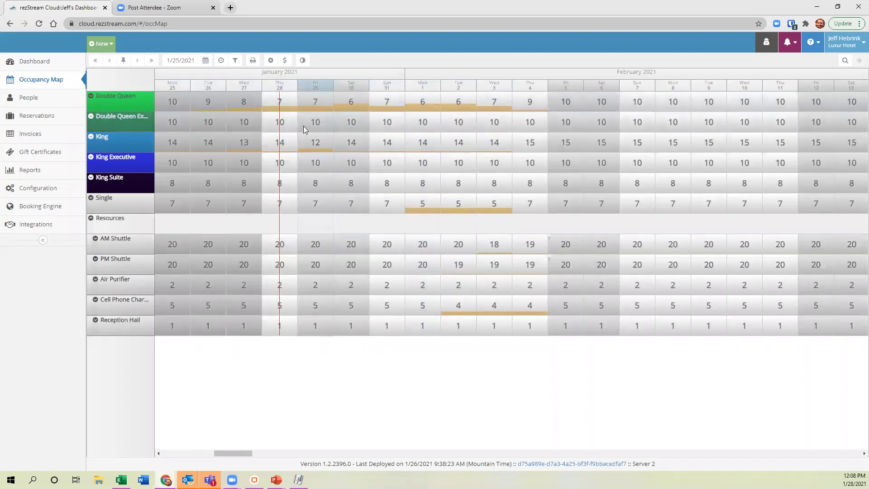
Quote Double Queen Executive and King Executive rooms for Jan 30–Feb 3, then remove room 221 2QE.
left_click_drag(358, 124, 458, 123)
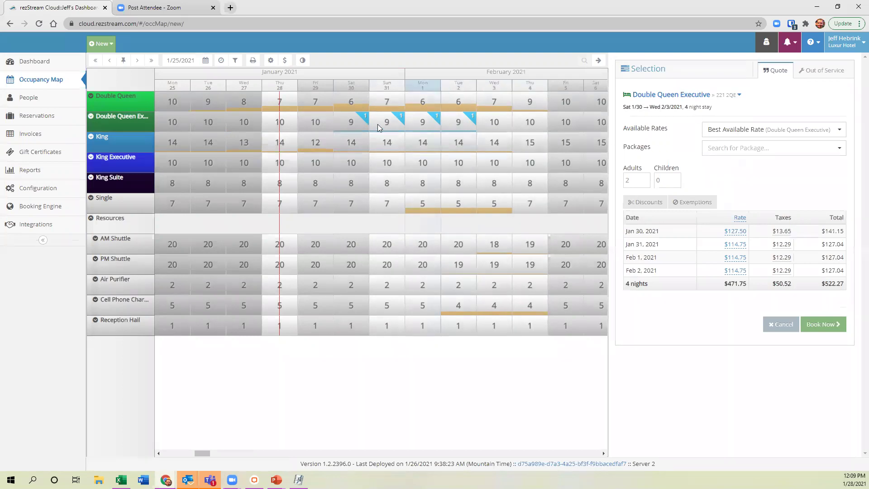
left_click_drag(353, 121, 455, 125)
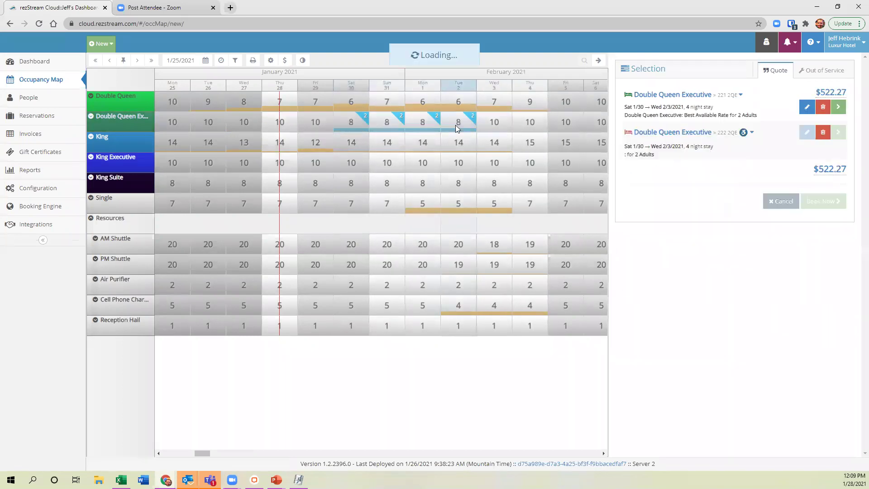
left_click_drag(353, 122, 465, 122)
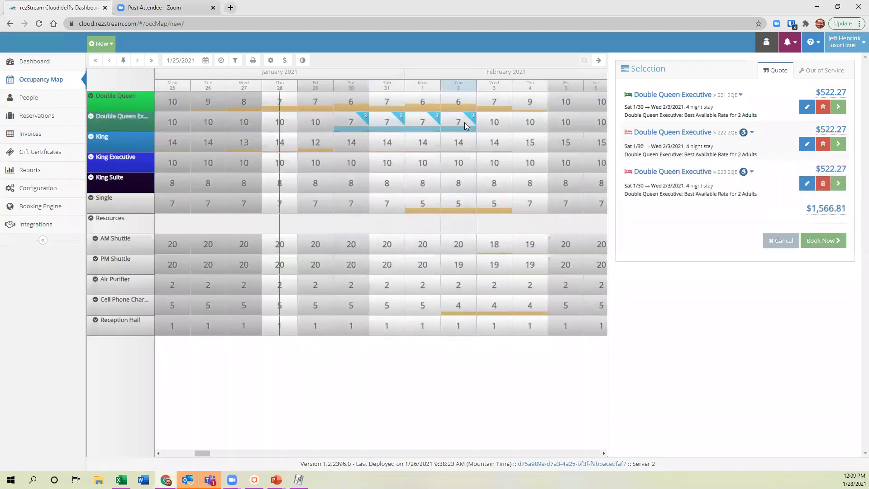
left_click_drag(362, 168, 447, 166)
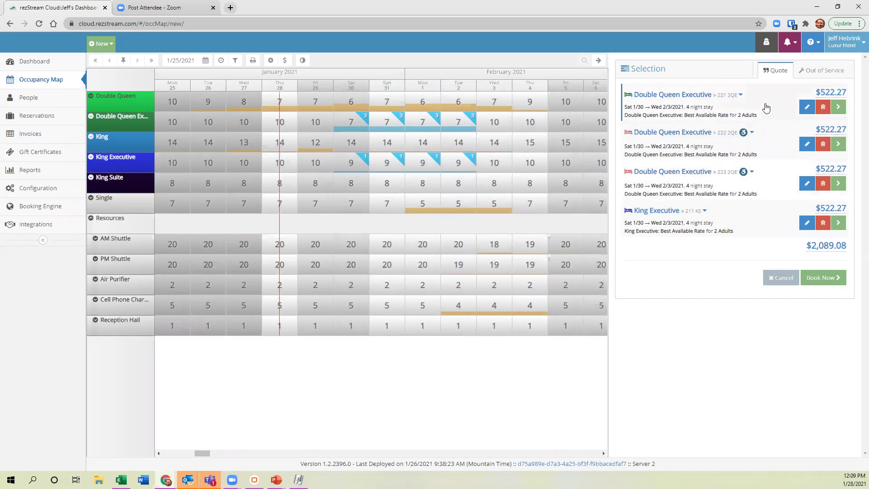
left_click(823, 108)
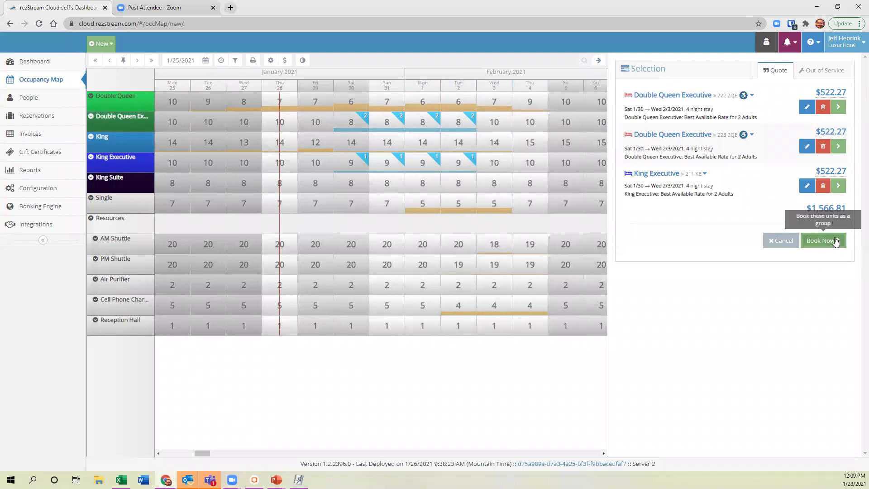
Book the quoted rooms as a group for the returning guest, choosing Book without Confirmation.
left_click(821, 242)
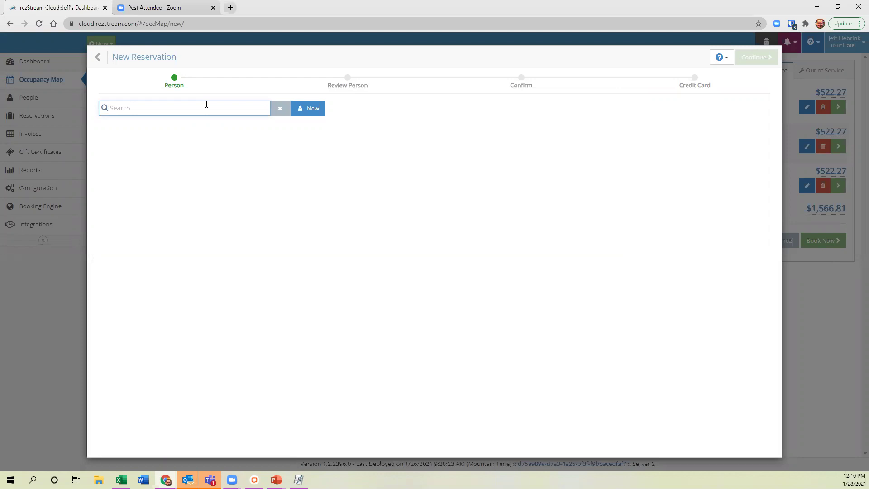
type("r")
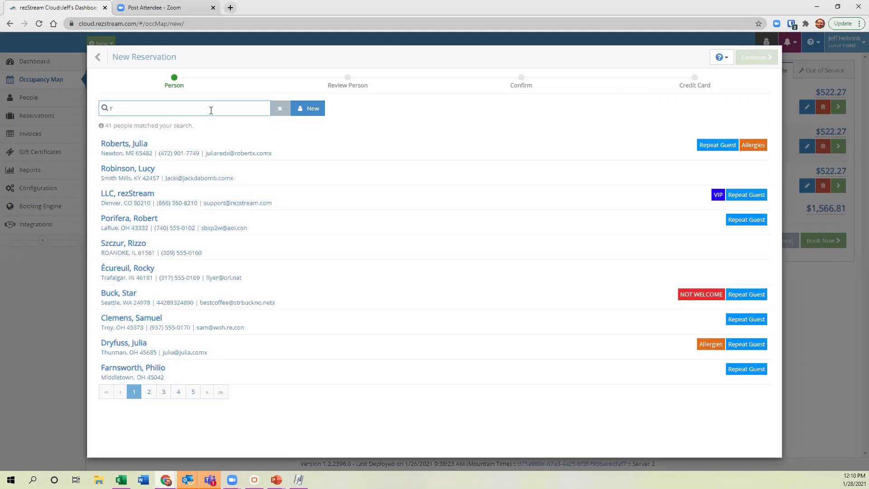
left_click(182, 152)
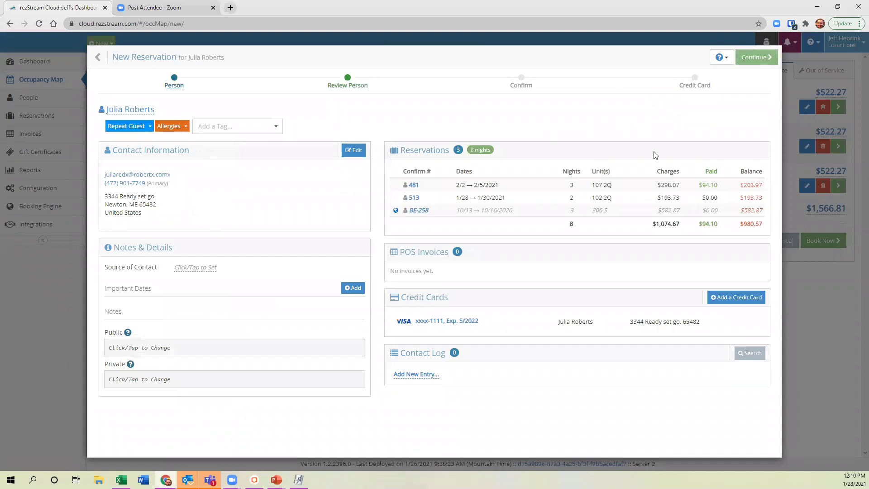
left_click(761, 62)
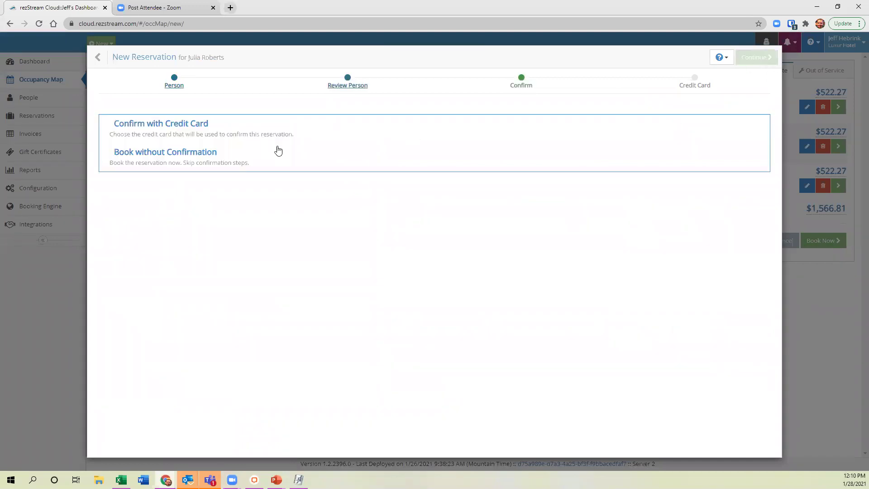
left_click(276, 158)
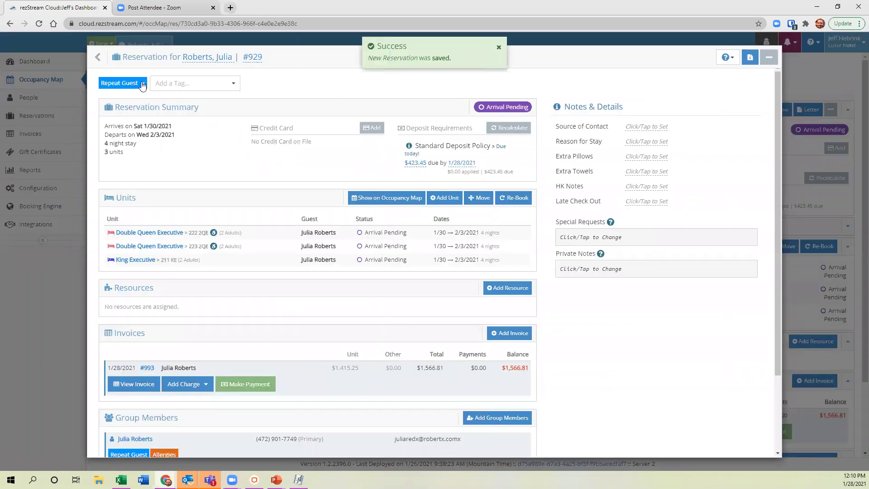
Close the new reservation window and the reservation panel to widen the map.
mouse_move(102, 58)
left_click(146, 61)
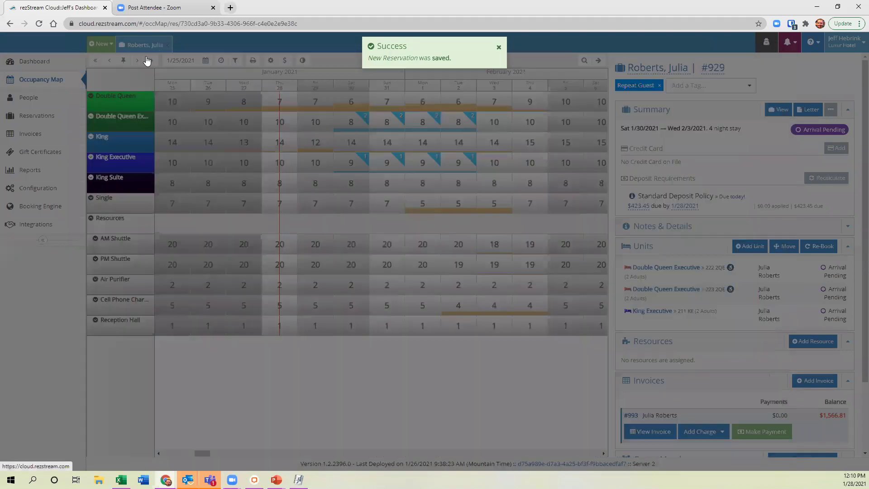
left_click(599, 61)
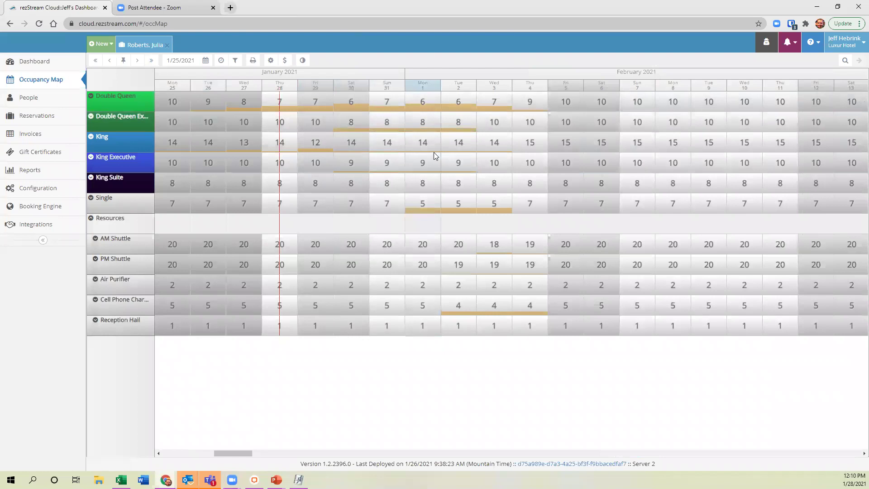
Expand Double Queen Executive and King Executive rows, open the group's reservation details, then collapse Double Queen Executive.
left_click(90, 119)
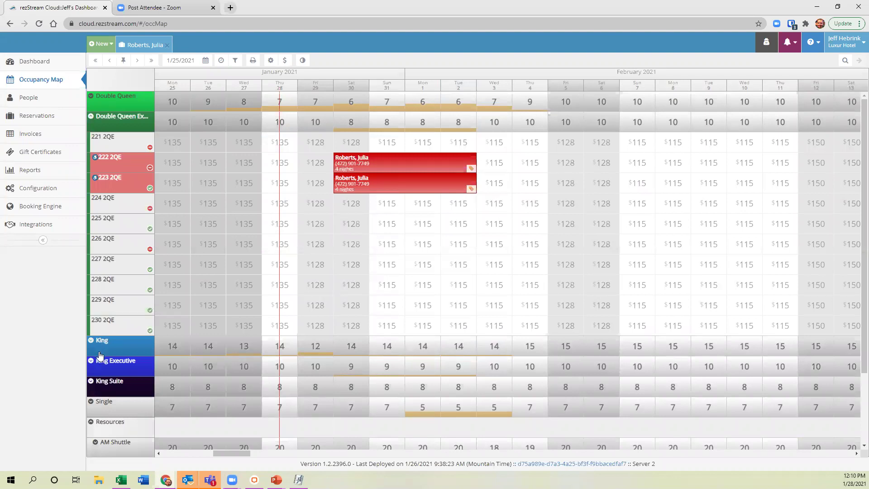
scroll(100, 355, "down", 1)
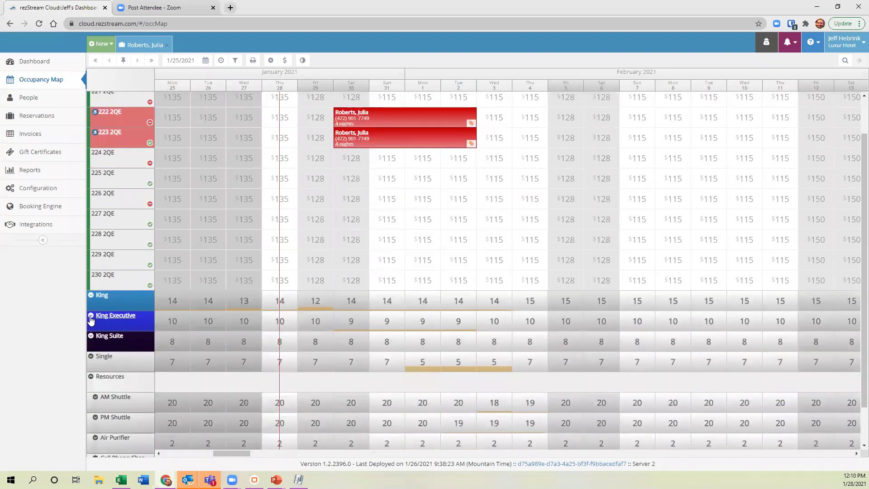
left_click(91, 316)
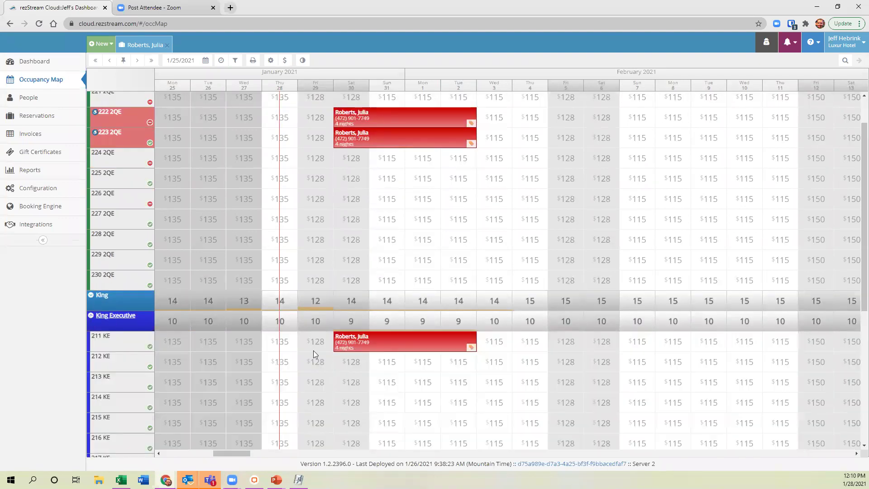
left_click(378, 345)
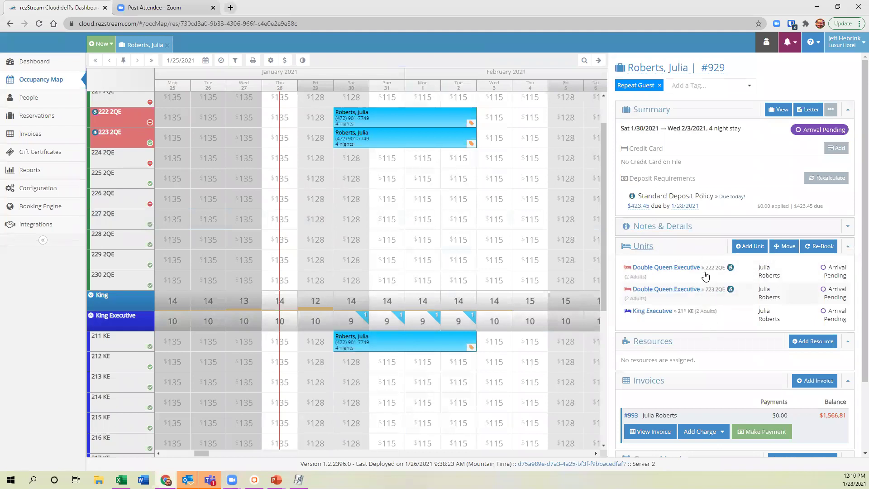
scroll(701, 259, "down", 1)
scroll(700, 260, "up", 1)
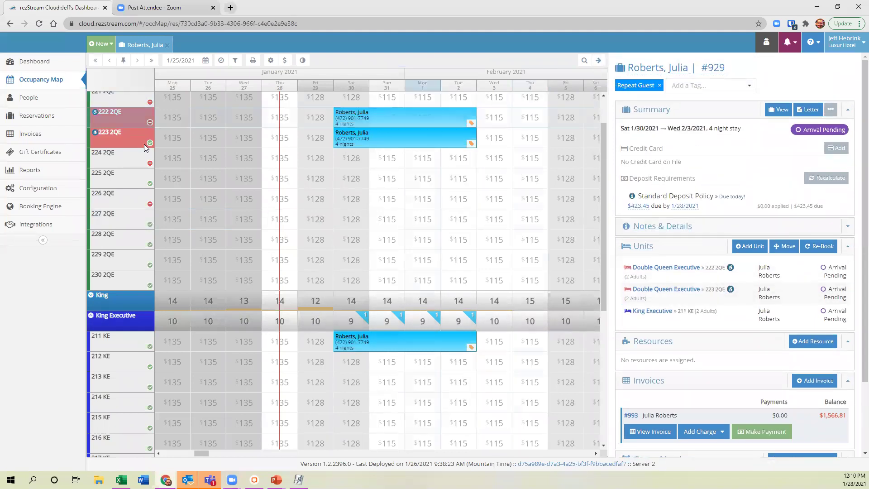
scroll(96, 165, "up", 1)
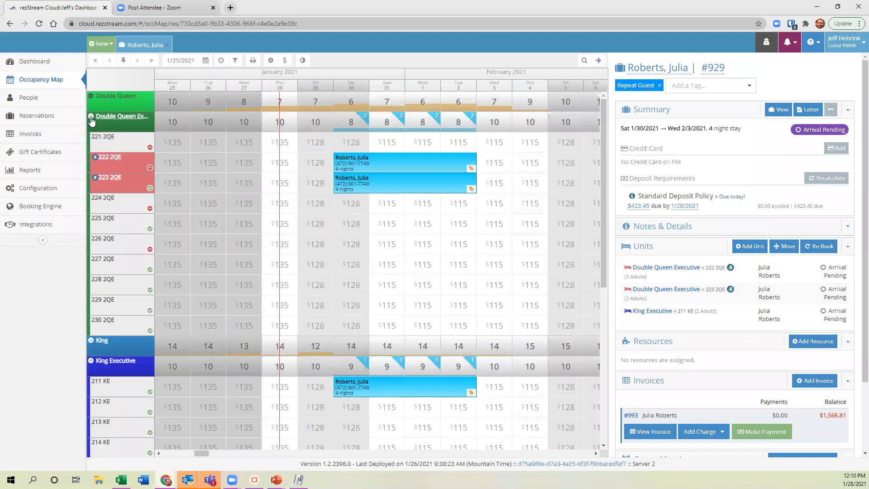
left_click(98, 119)
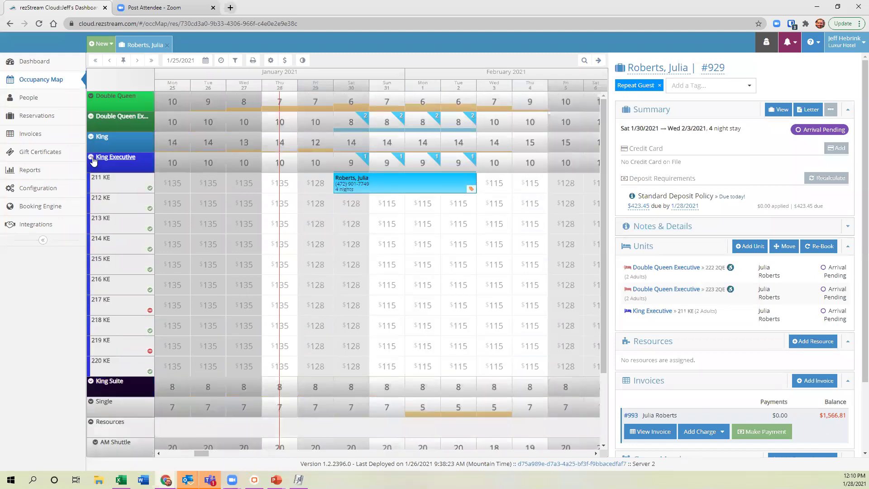
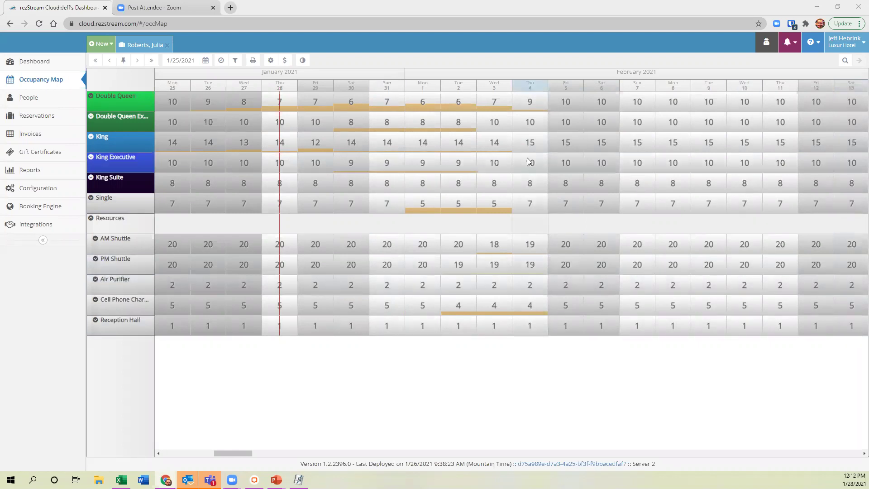
Add a second King Suite for Jan 30–Feb 3 and open its rate and guest editor.
left_click_drag(355, 181, 480, 177)
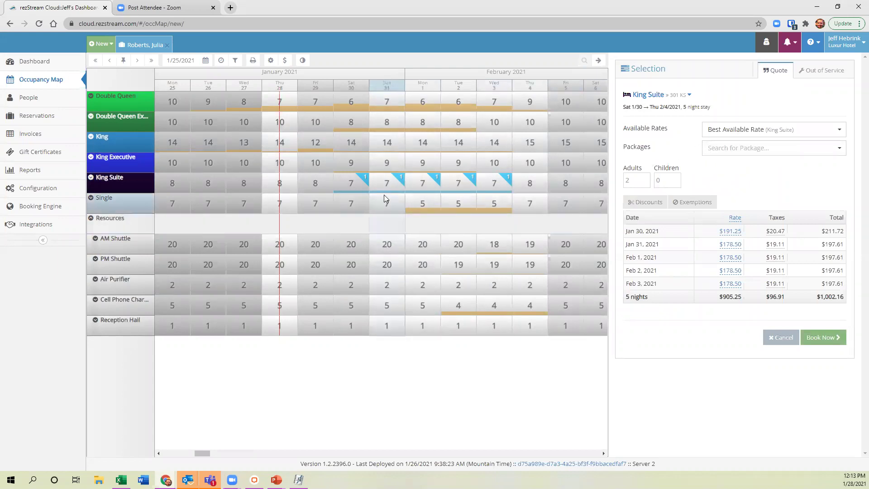
left_click_drag(353, 182, 508, 177)
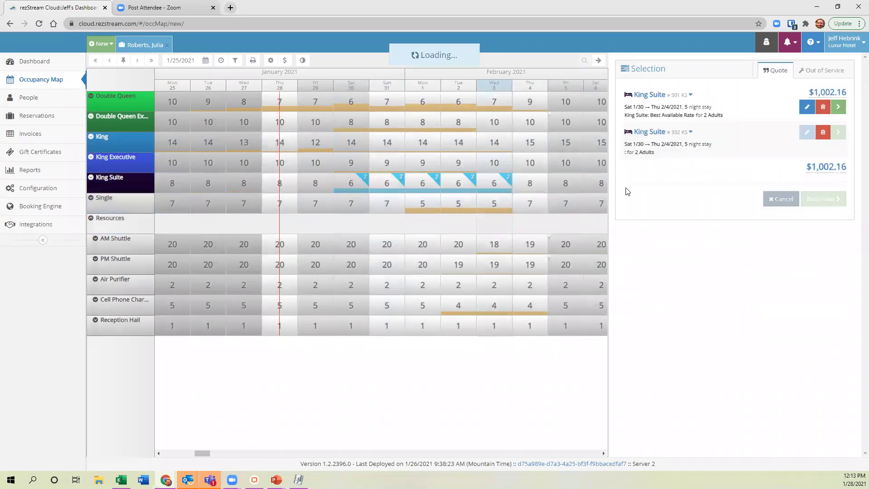
left_click(805, 148)
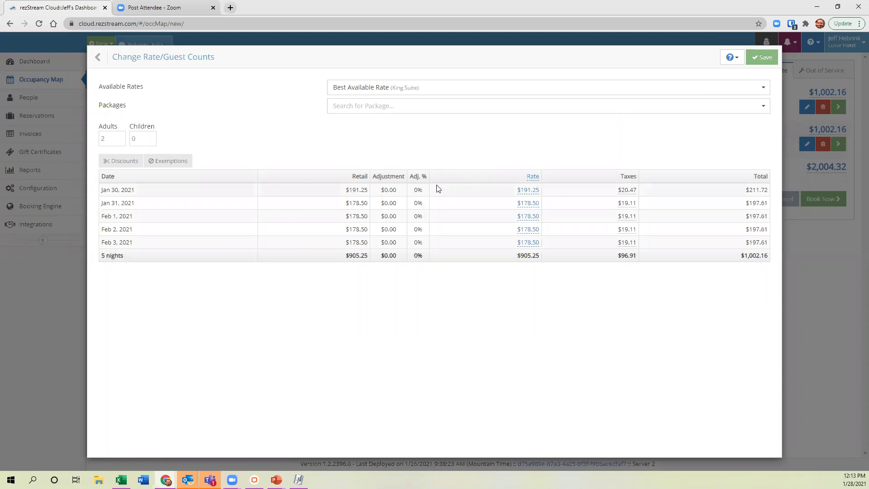
Apply a 5% manual discount to the second King Suite, then close the editor and cancel the quote.
left_click(122, 163)
left_click(373, 183)
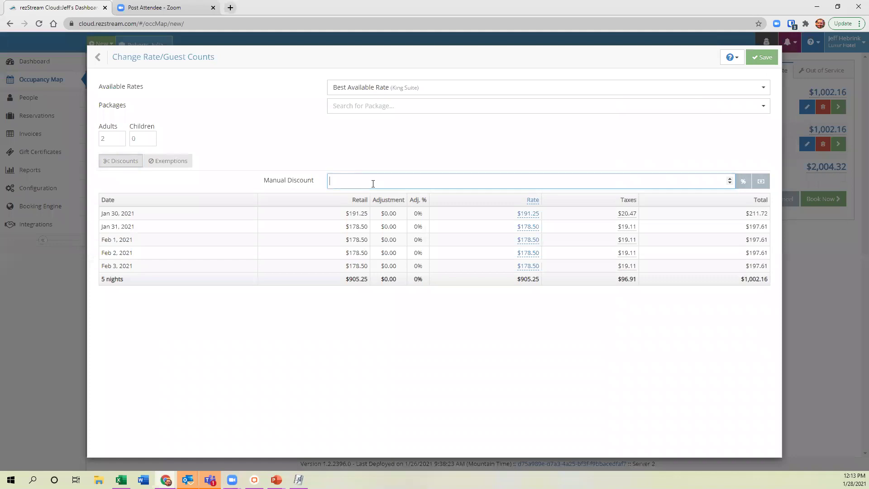
type("5")
left_click(742, 181)
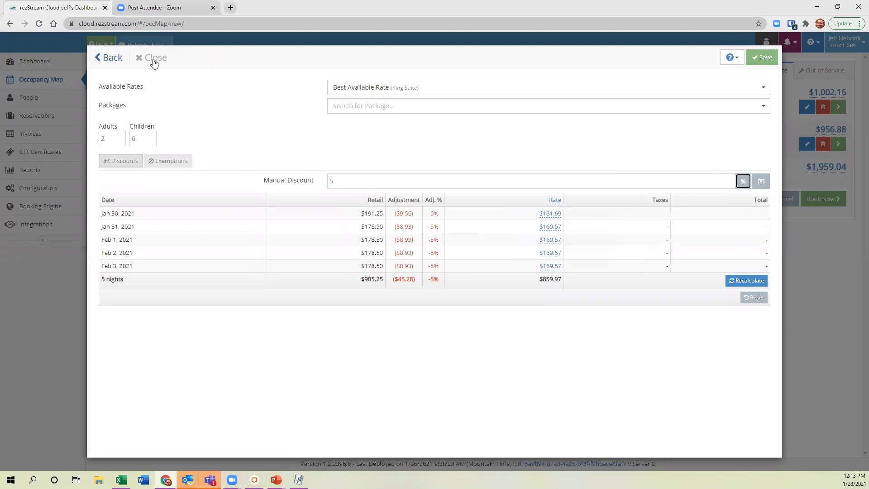
left_click(156, 58)
left_click(598, 60)
Quote King Executive for Jan 31–Feb 2, trying a manual discount of 24 without applying it.
left_click_drag(393, 165, 469, 165)
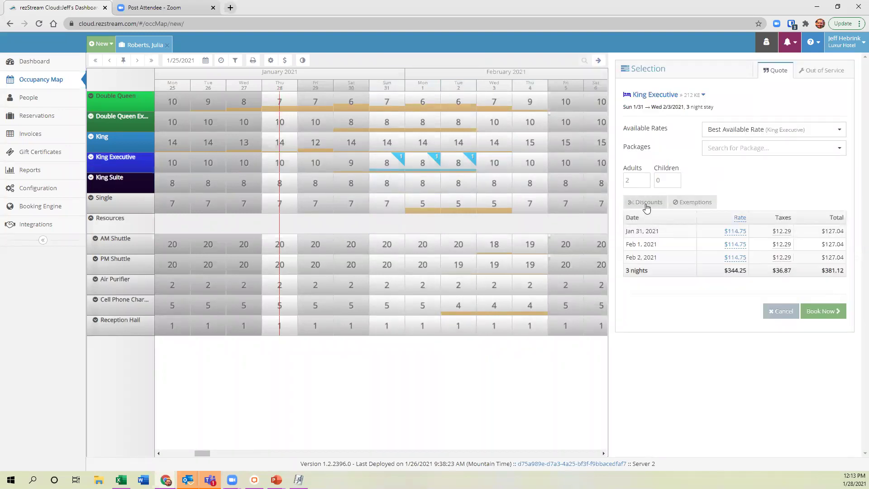
left_click(646, 204)
left_click(738, 226)
type("24")
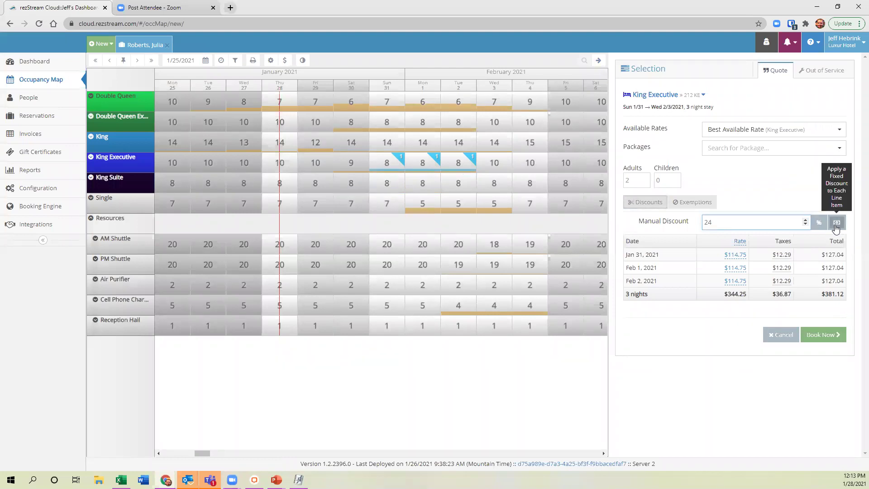
left_click(655, 209)
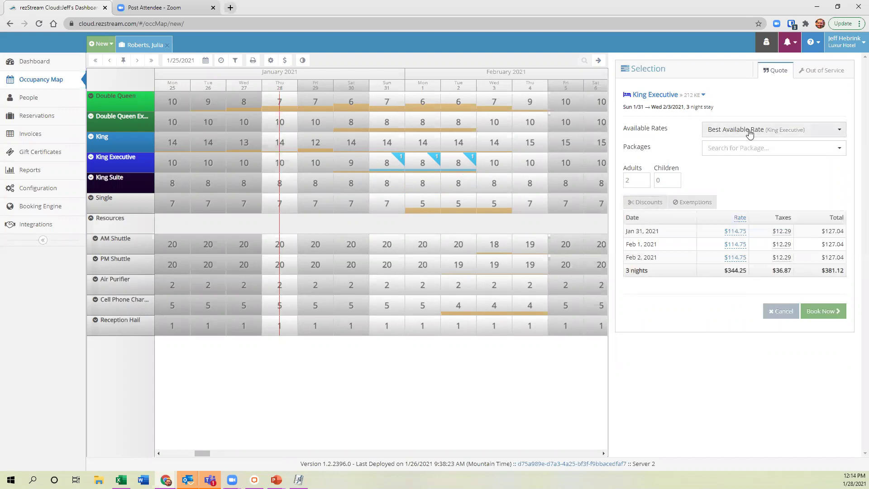
Change the Feb 2 nightly rate to $100.00.
left_click(737, 258)
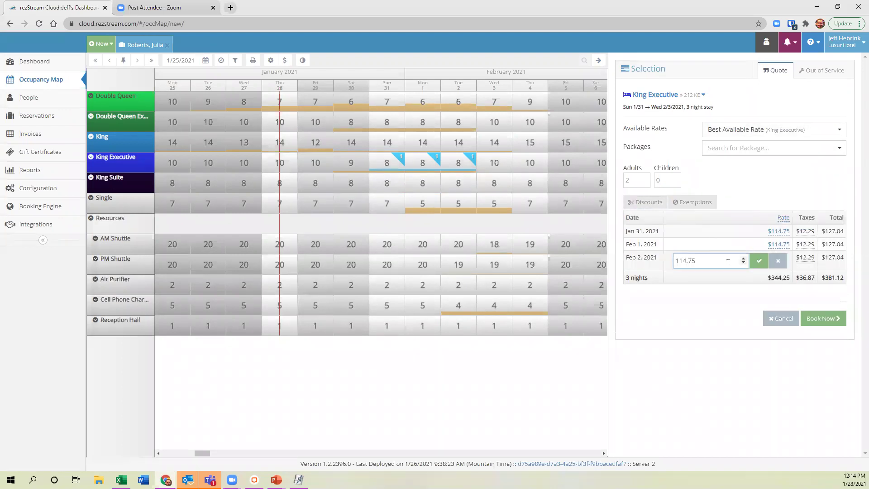
key("BackSpace")
key("BackSpace")
key("BackSpace")
key("BackSpace")
type("00")
left_click(758, 261)
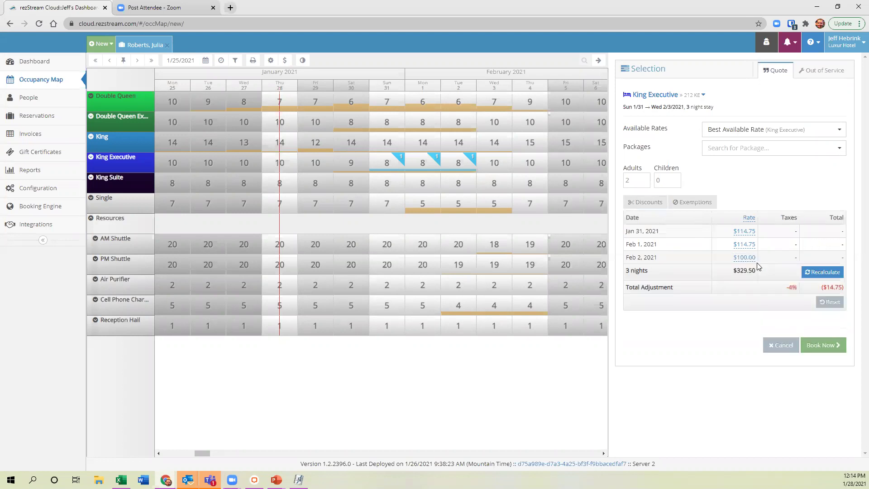
Override every night's rate to $75, then close the King Executive quote.
left_click(749, 219)
key("BackSpace")
type("75")
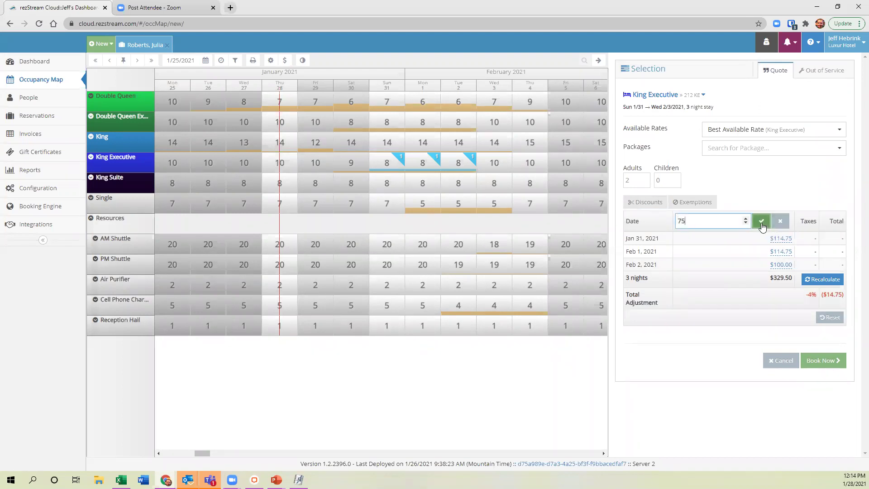
left_click(762, 221)
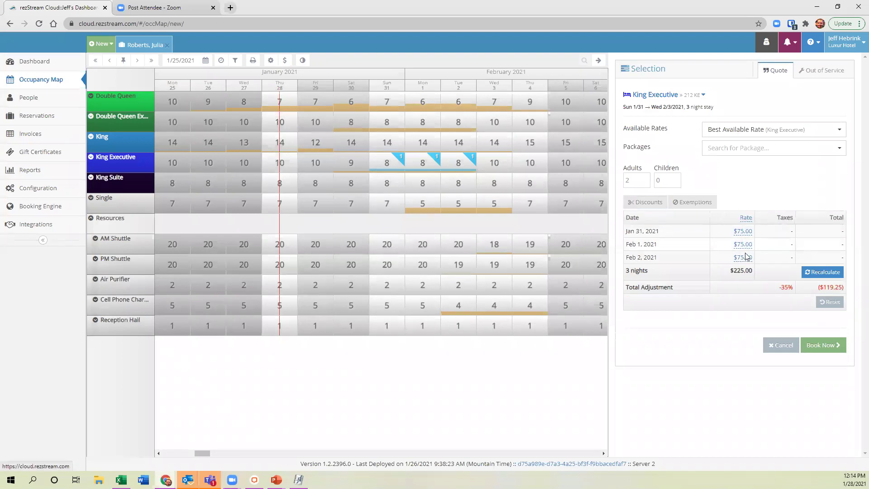
left_click(598, 61)
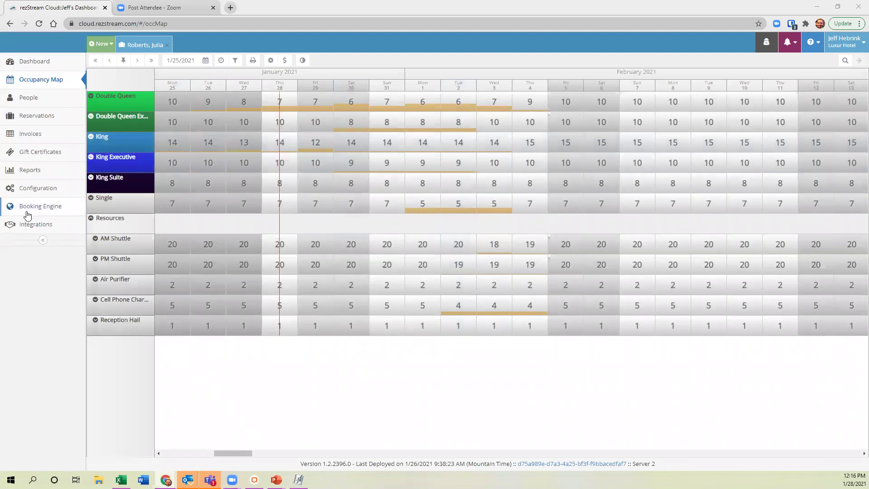
Go to Configuration and open Rate Discounts under Rates and Taxes.
left_click(42, 196)
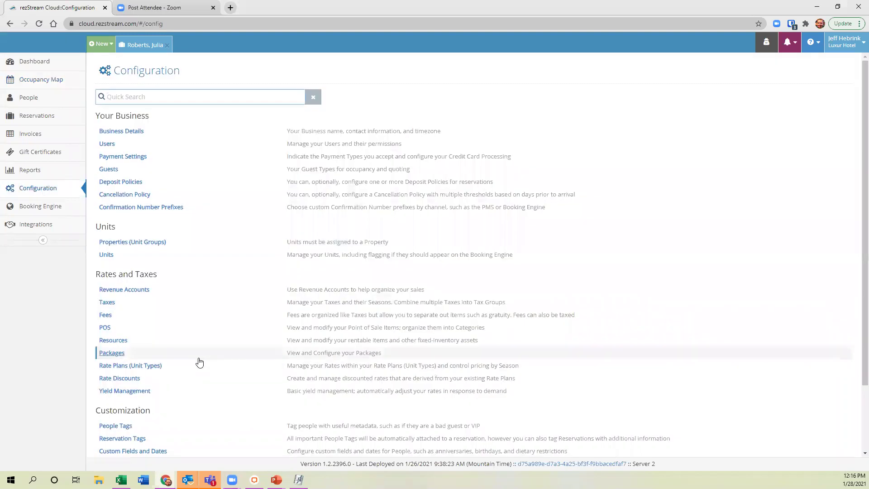
scroll(290, 346, "down", 1)
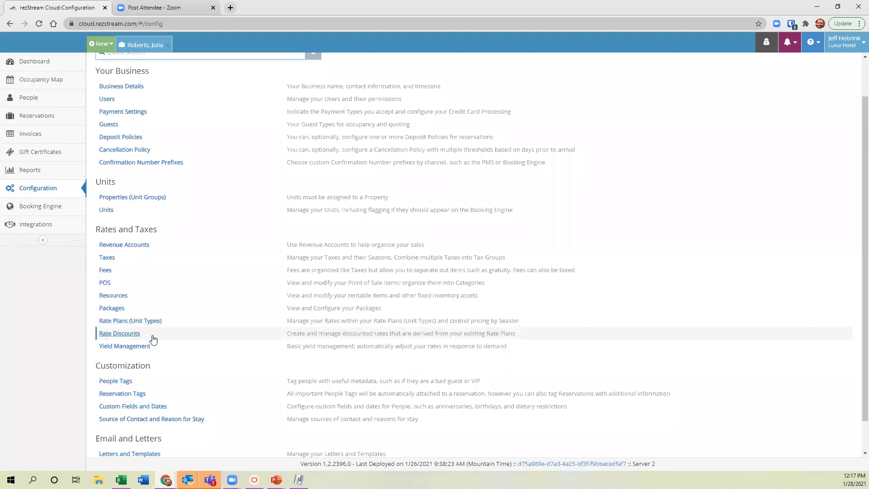
left_click(153, 339)
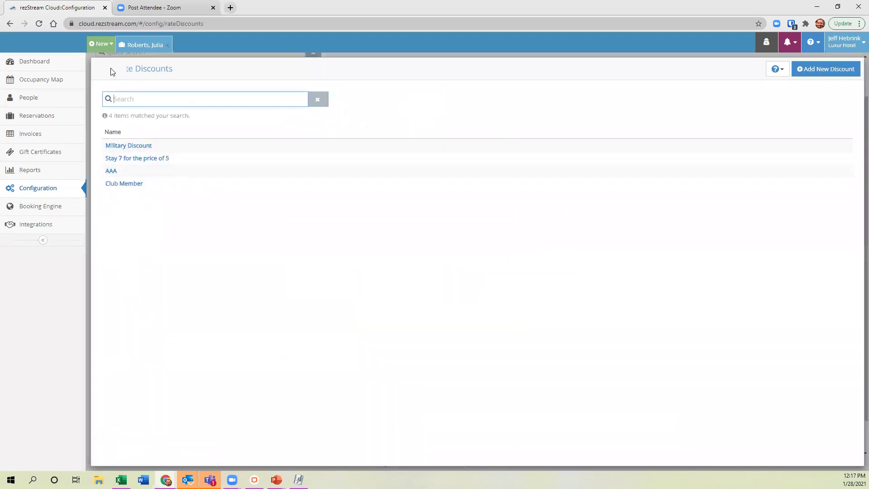
Start a new discount with Add New Discount on the Rate Discounts page.
left_click(822, 71)
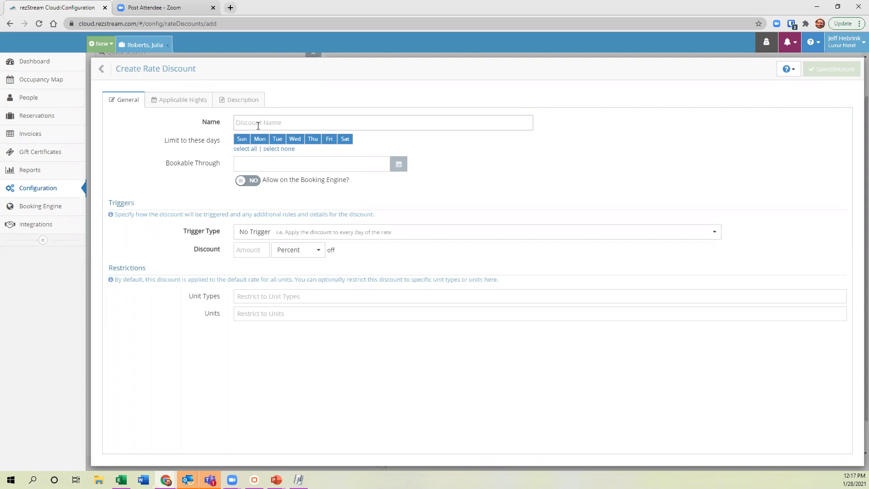
Enter '2022' in the discount name and keep No Trigger with a Percent amount.
left_click(258, 125)
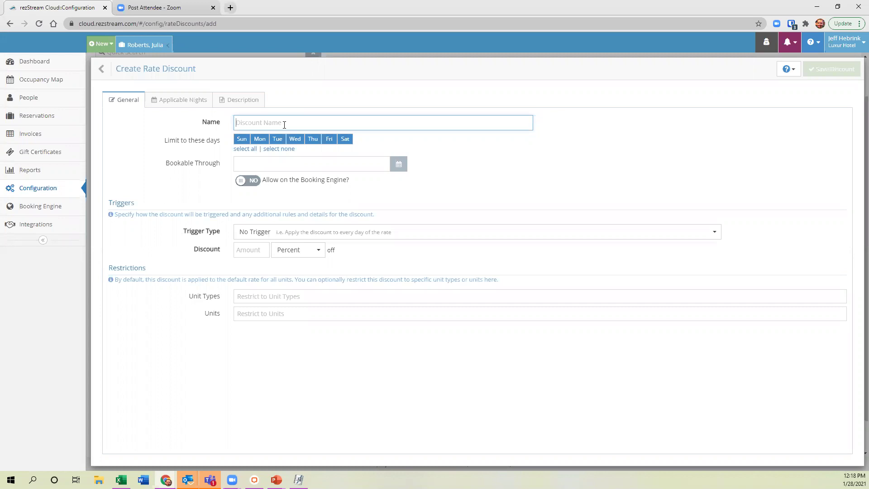
type("2022")
key("Tab")
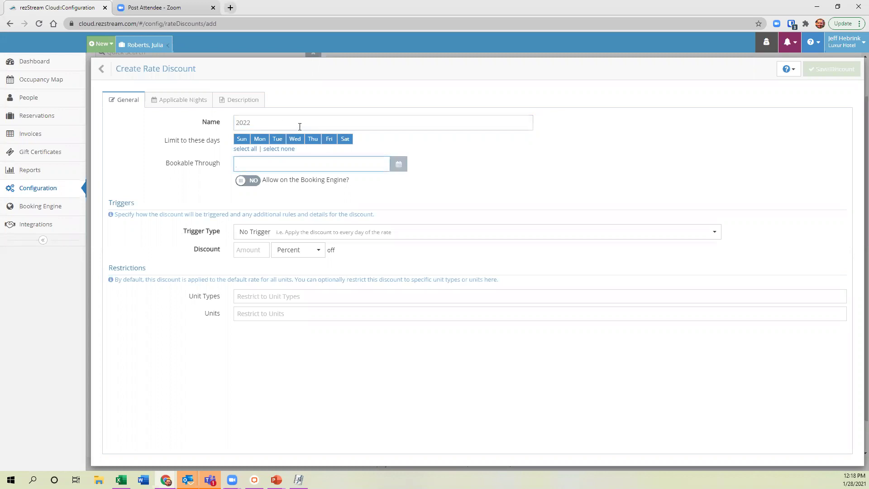
left_click(309, 234)
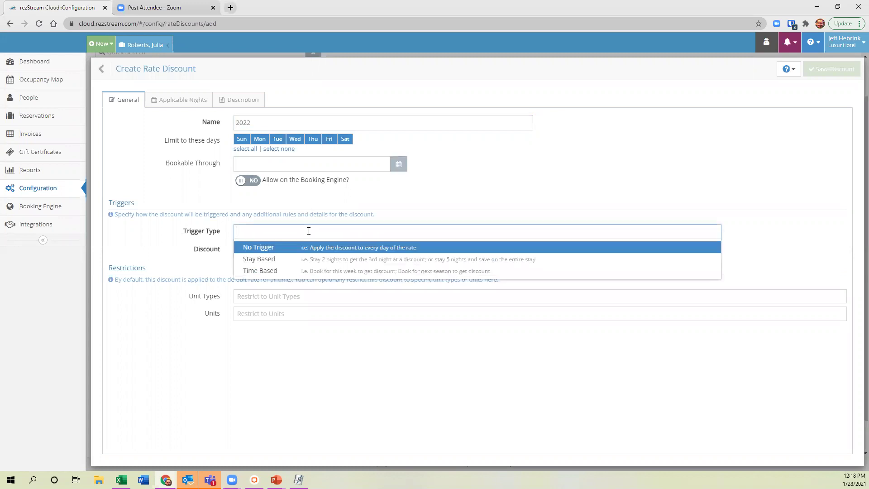
left_click(341, 252)
left_click(245, 251)
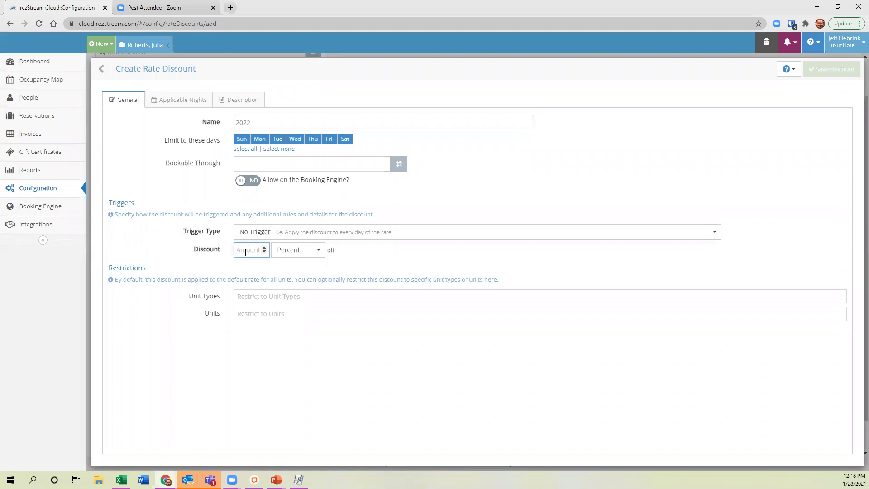
left_click(318, 250)
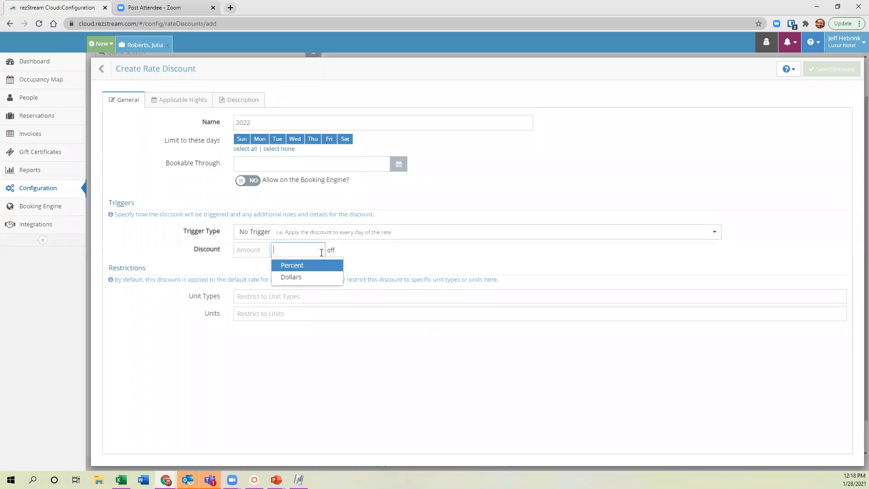
left_click(249, 252)
View the applicable nights settings, then go Back to the Rate Discounts list.
scroll(249, 252, "up", 1)
scroll(250, 252, "down", 2)
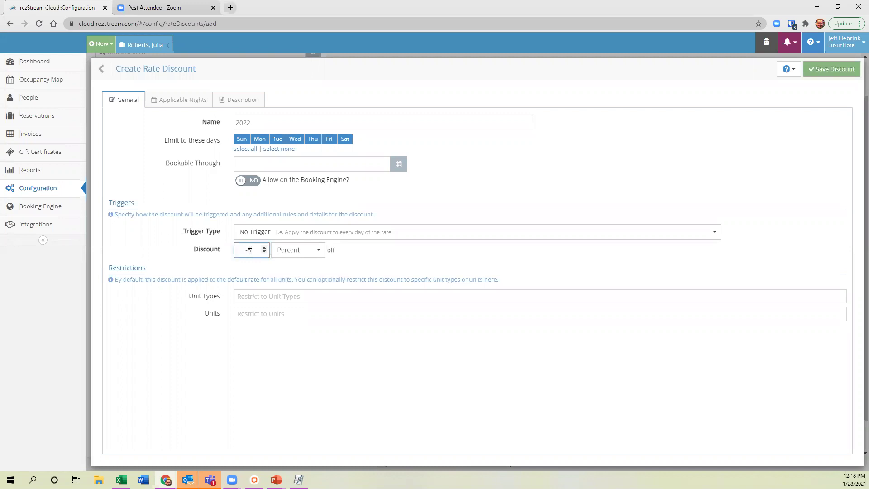
scroll(250, 252, "down", 4)
left_click(190, 103)
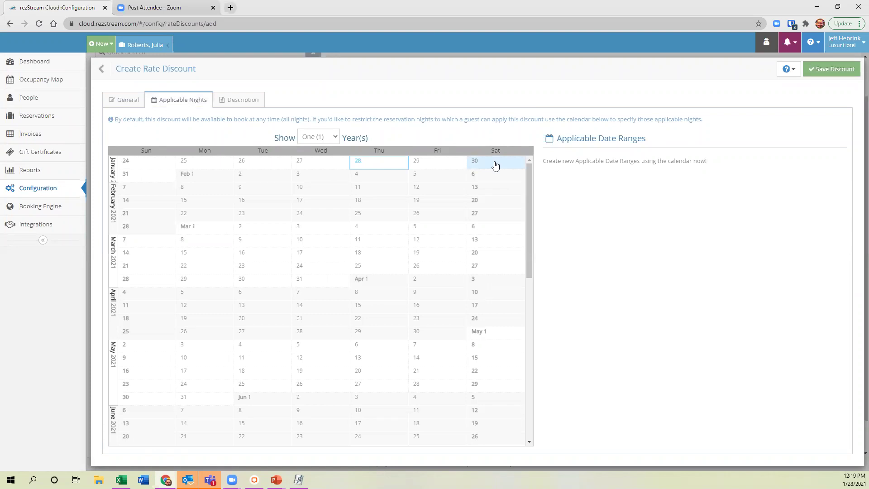
left_click(104, 73)
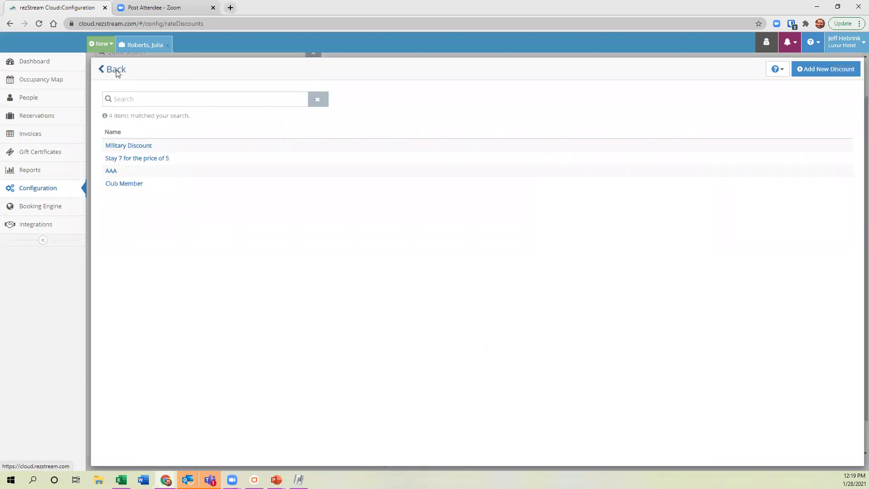
Go Back from Rate Discounts to the main Configuration page.
left_click(117, 69)
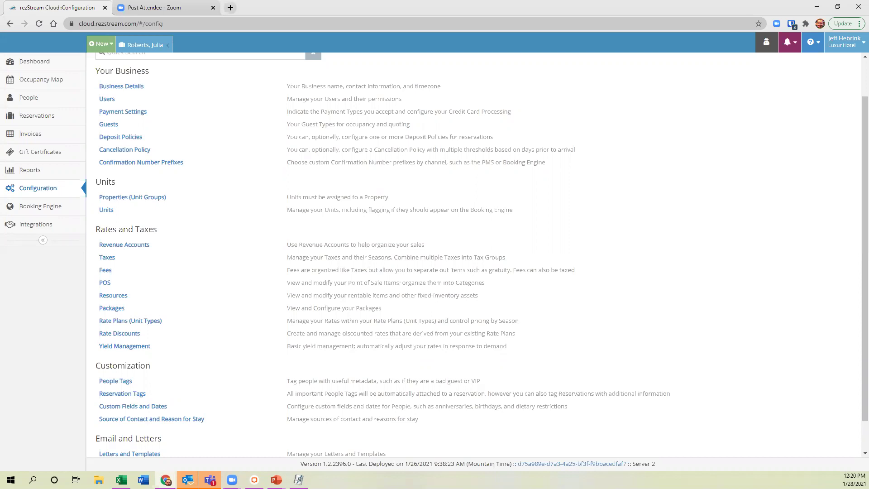
Look at the Payments reports category, then reopen the guest's reservation detail tab.
left_click(40, 174)
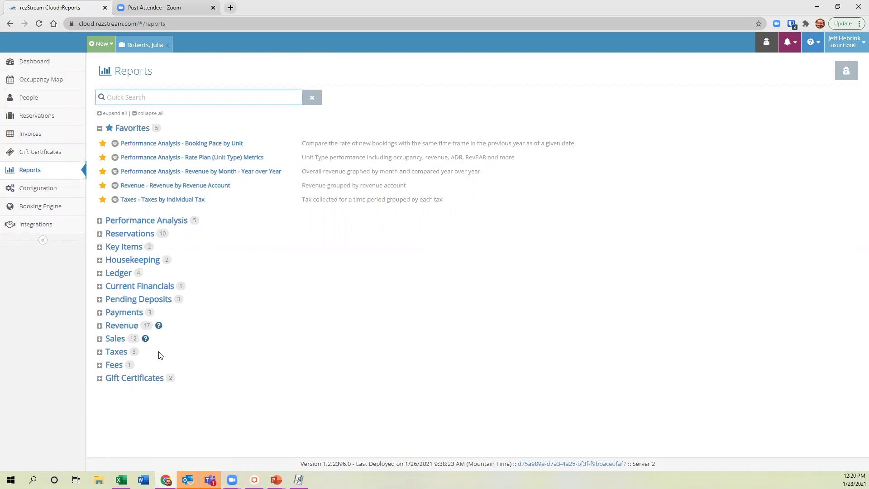
left_click(99, 313)
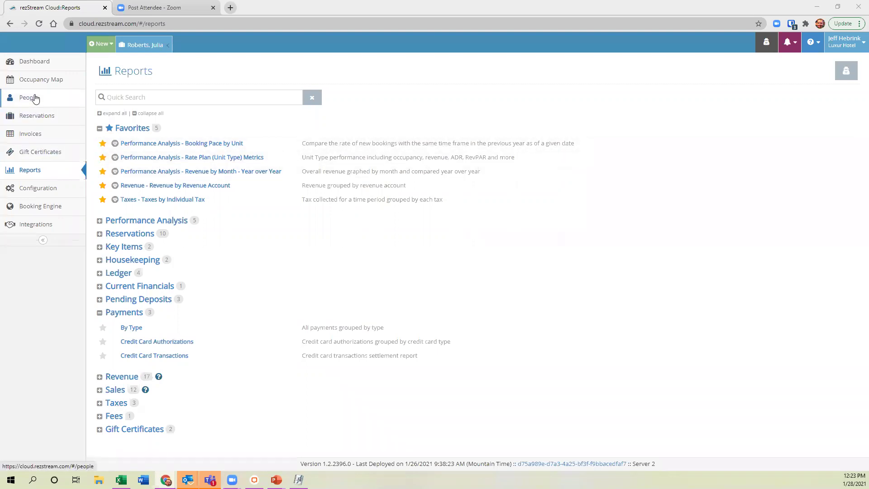
left_click(143, 45)
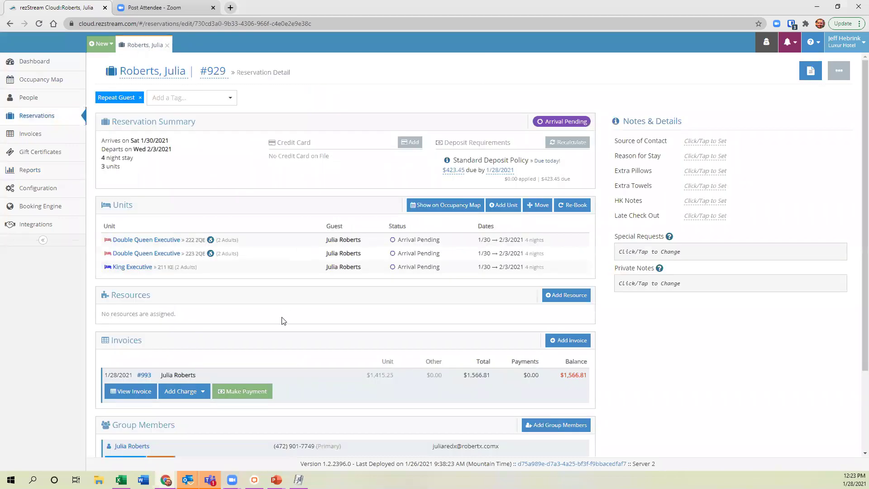
Open the reservation's invoice and preview its Detailed Invoice letter before closing it.
left_click(131, 394)
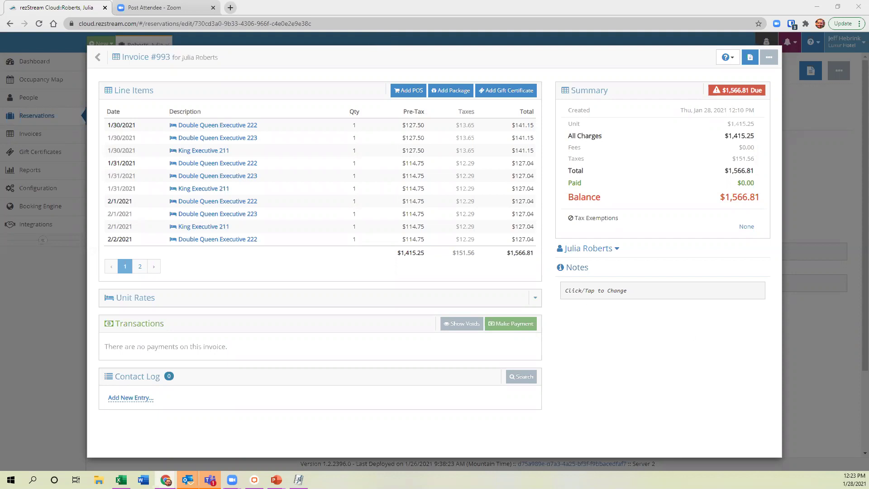
left_click(750, 58)
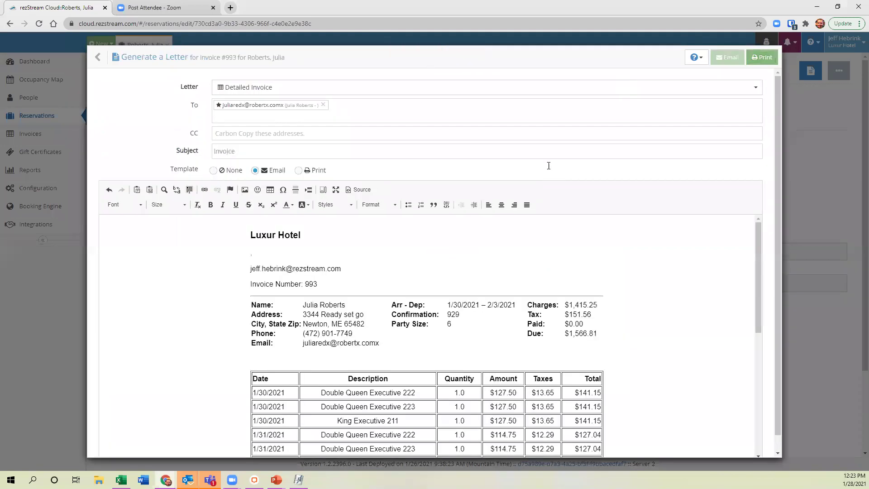
scroll(437, 271, "down", 5)
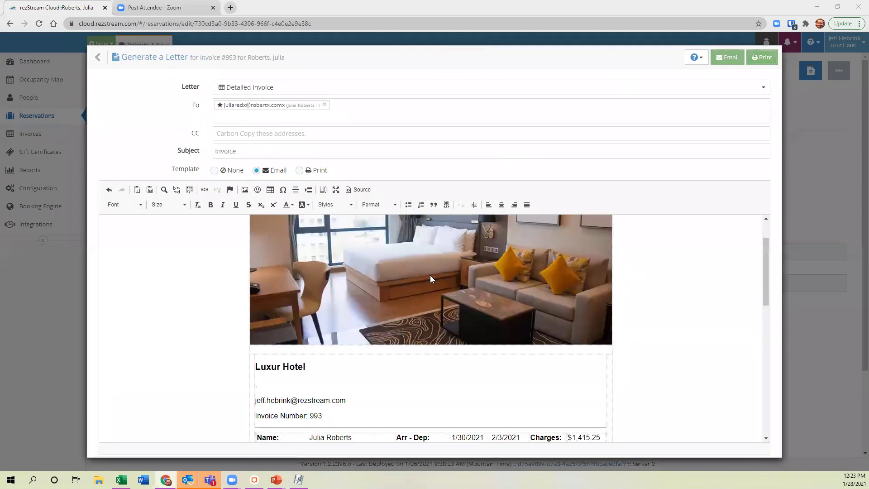
scroll(440, 302, "down", 1)
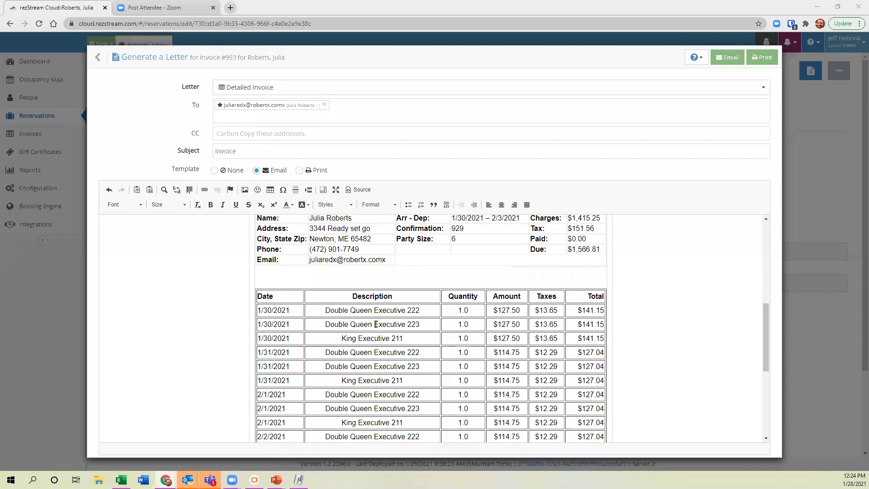
left_click(108, 63)
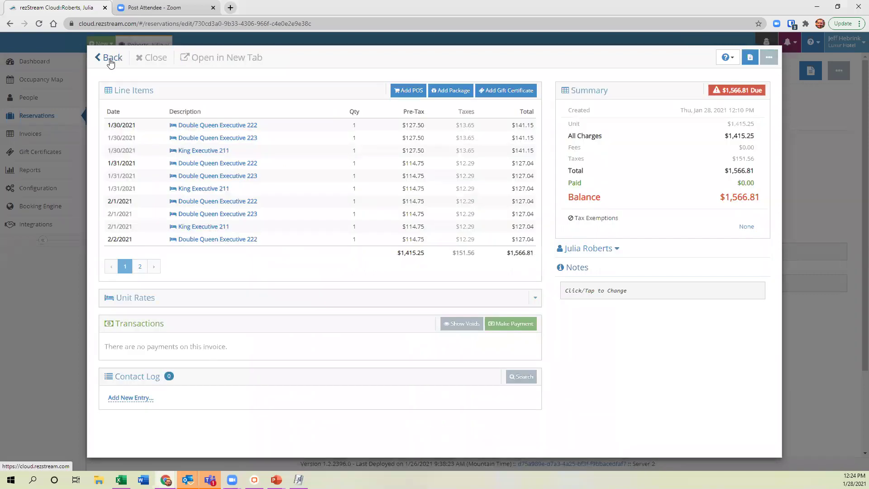
Open the Detailed Invoice template from Configuration > Letters and Templates.
left_click(110, 63)
left_click(23, 195)
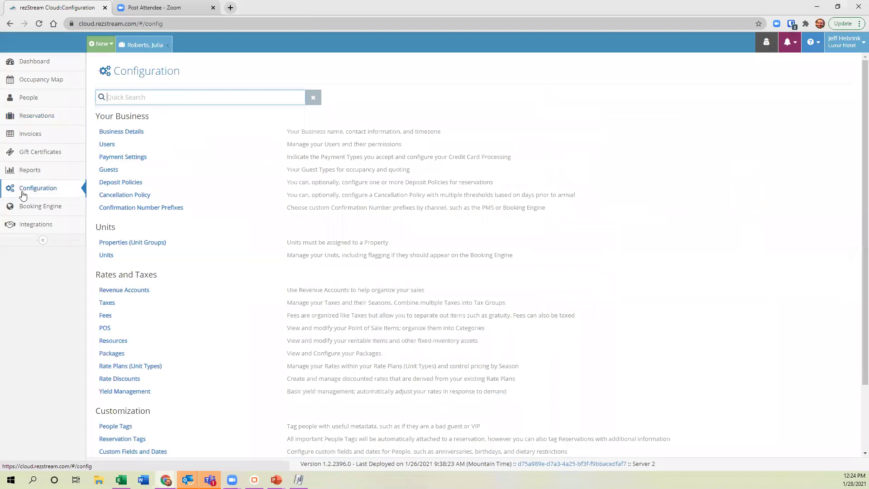
scroll(181, 375, "down", 2)
left_click(142, 422)
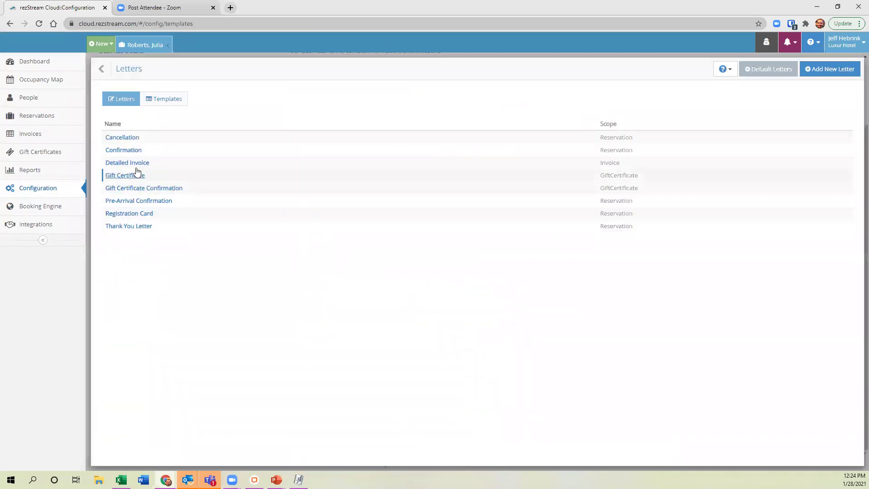
left_click(135, 164)
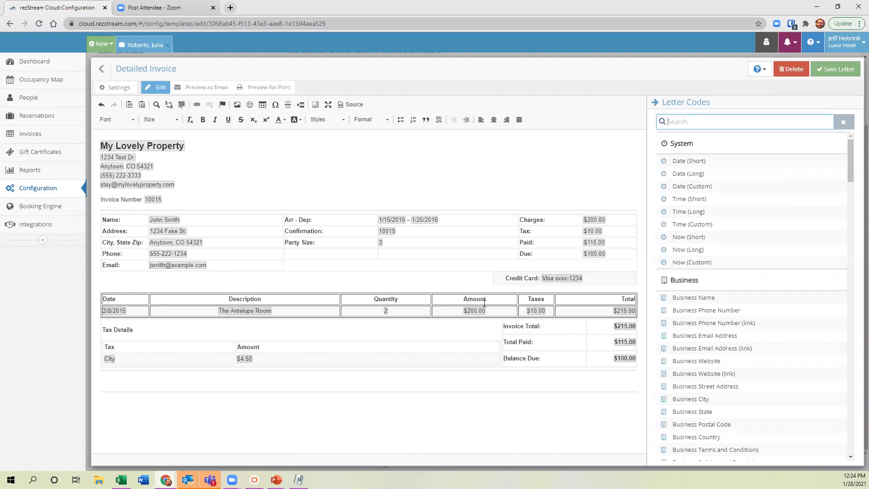
Add a line under Balance Due and a blank line between the details and line-item tables.
left_click(641, 364)
left_click(623, 360)
left_click(634, 368)
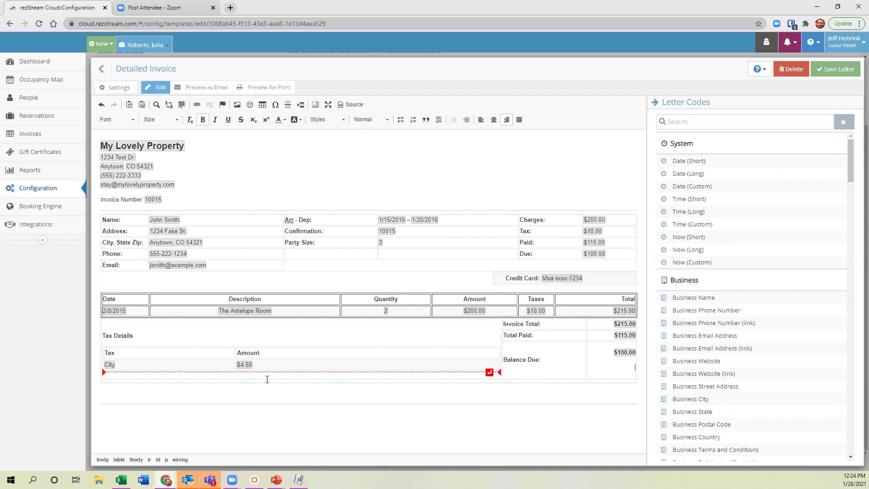
left_click(168, 343)
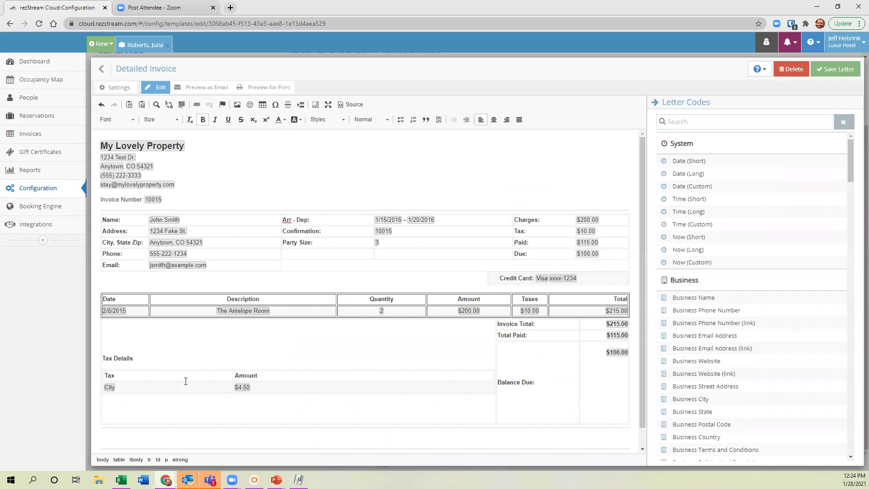
left_click(347, 405)
left_click(224, 286)
key("Return")
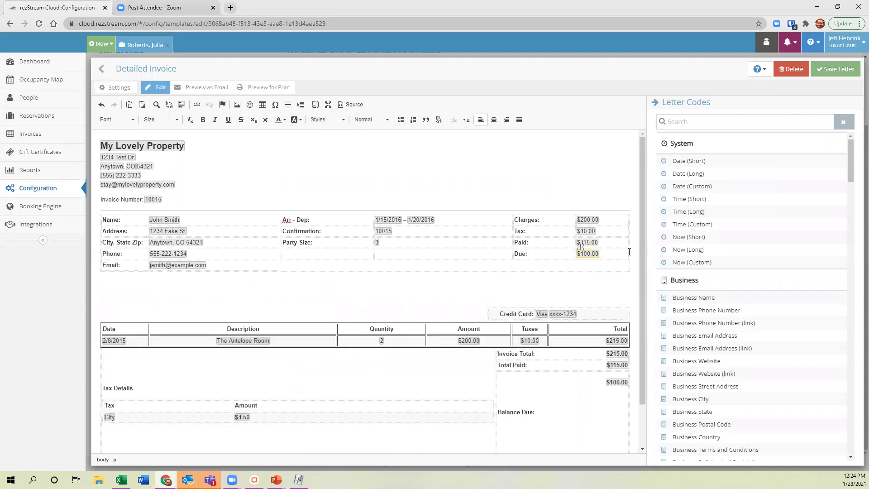
left_click(714, 121)
Insert the Invoice Line Items letter code into the Detailed Invoice template, then return to Letters.
type("invoice")
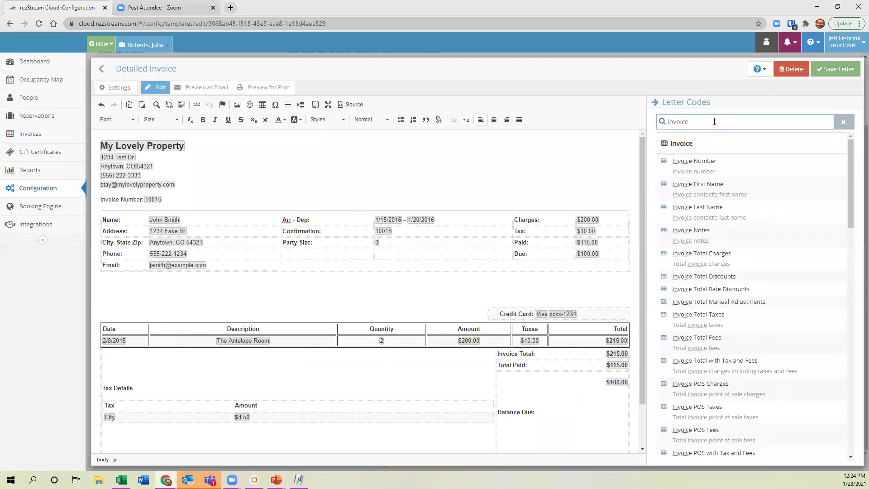
scroll(742, 285, "down", 4)
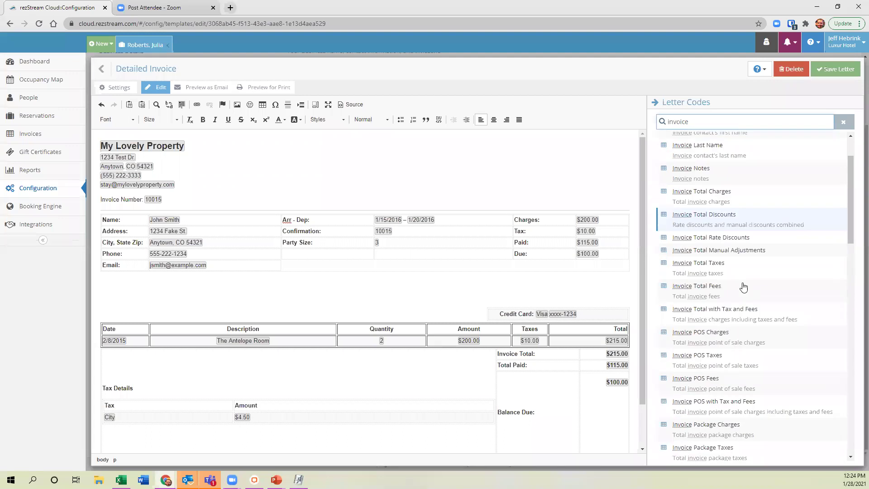
scroll(742, 283, "down", 3)
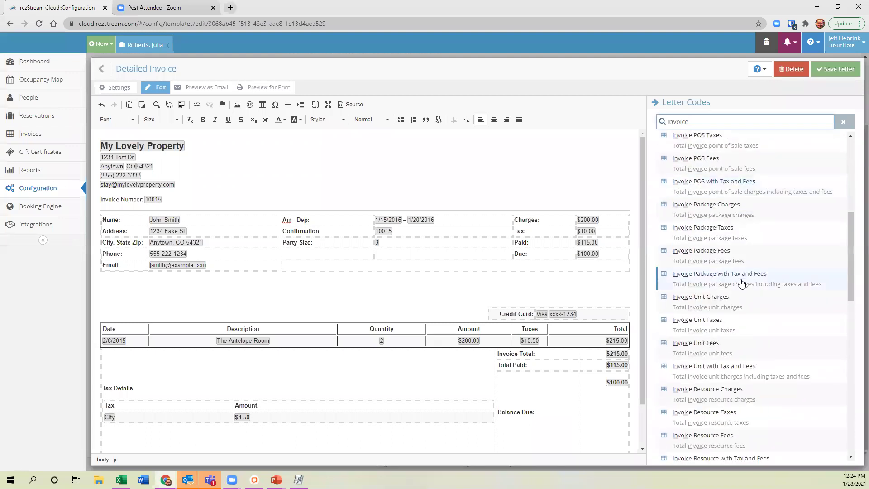
scroll(742, 283, "down", 2)
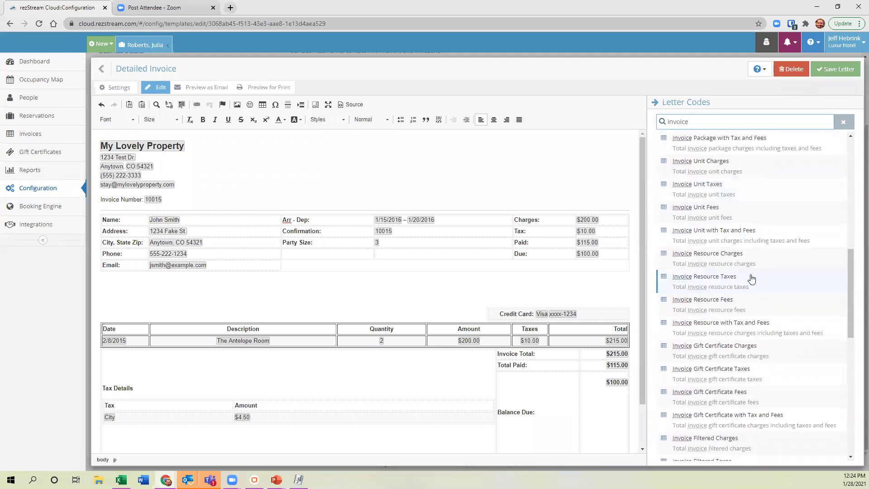
scroll(752, 279, "down", 6)
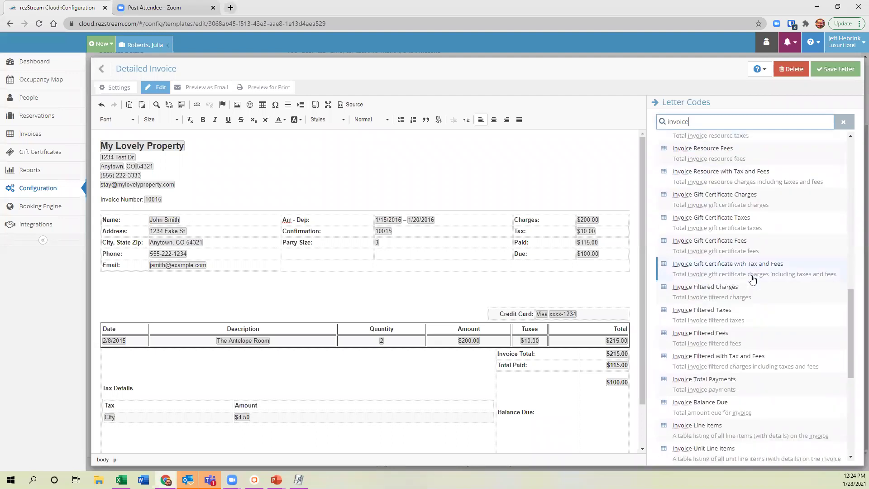
scroll(751, 278, "down", 2)
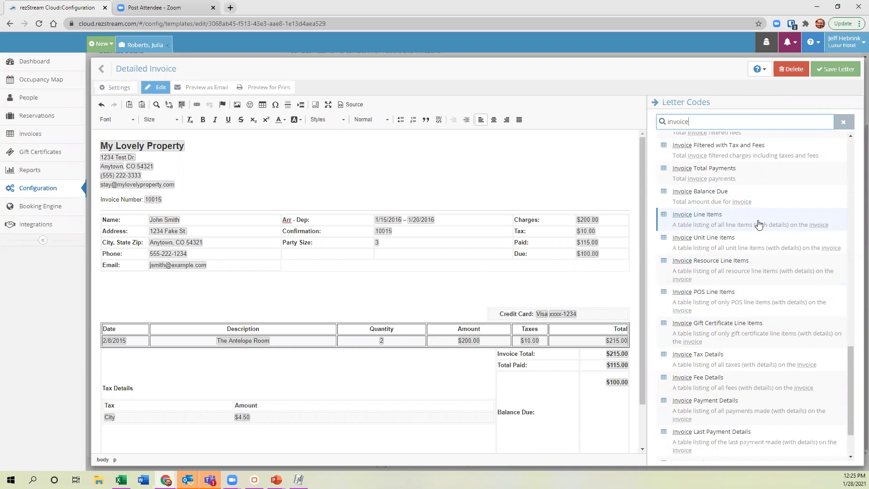
left_click(759, 225)
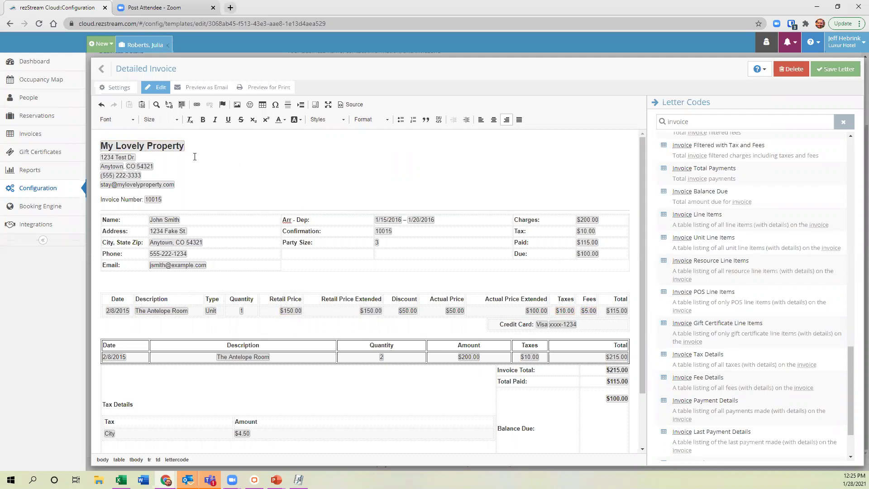
left_click(101, 68)
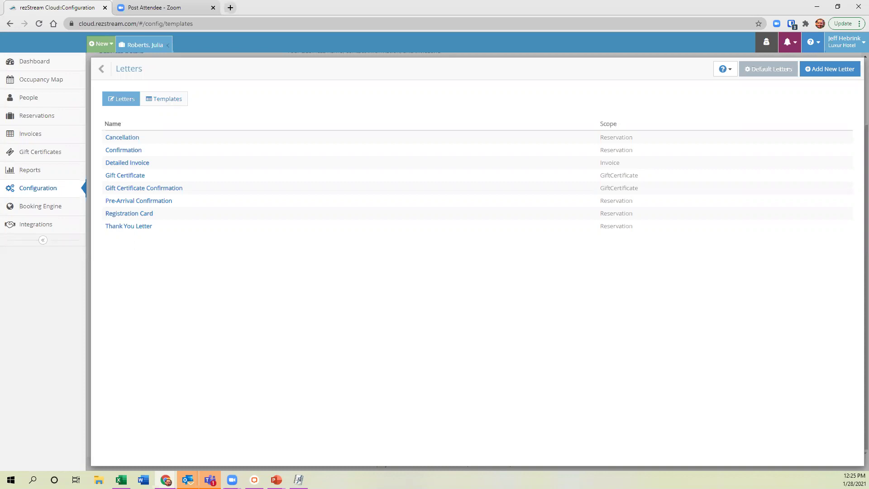
Switch Book By Type to NO in the Occupancy Map display settings and save.
left_click(105, 72)
left_click(44, 85)
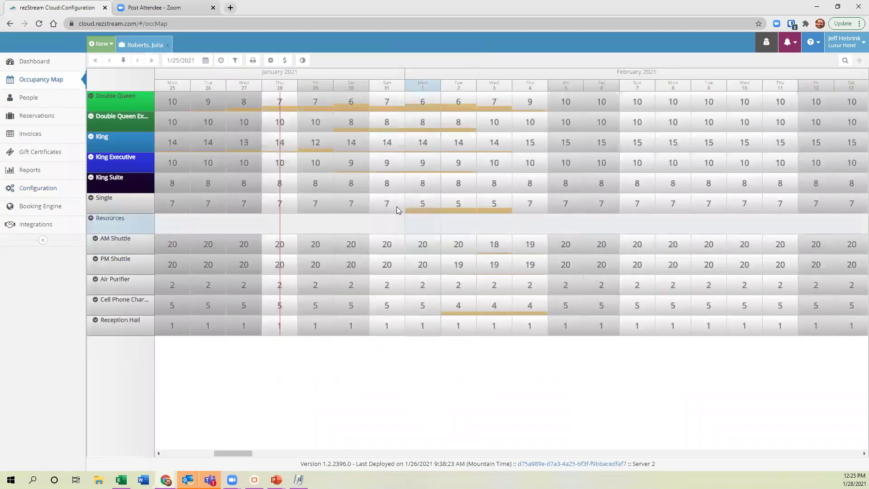
left_click(272, 61)
left_click(186, 167)
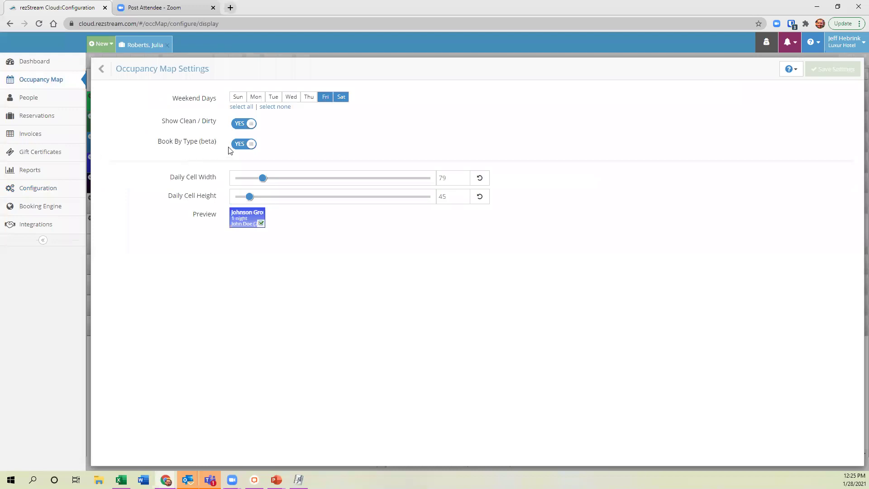
left_click(243, 144)
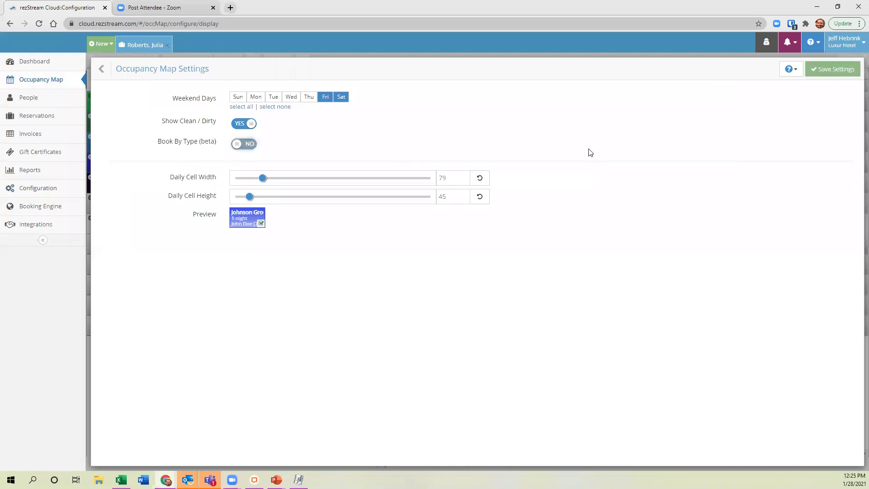
left_click(831, 68)
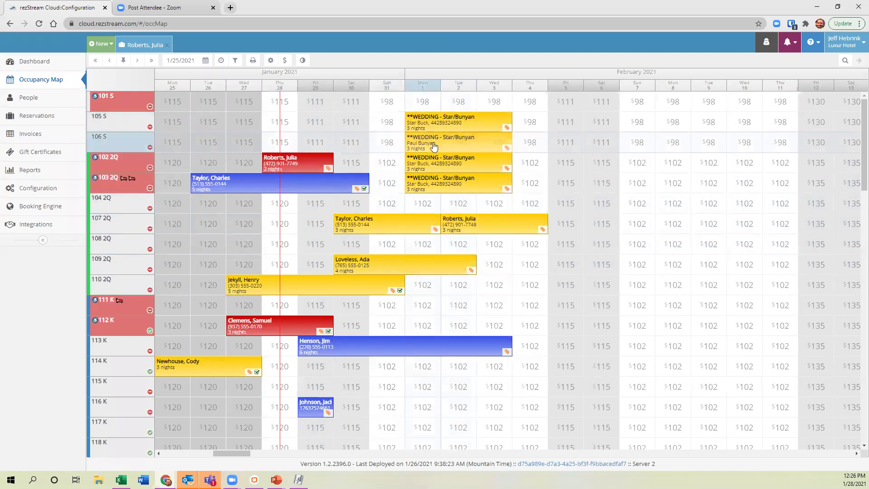
Open the room 107 2Q reservation and begin editing its name.
left_click(484, 228)
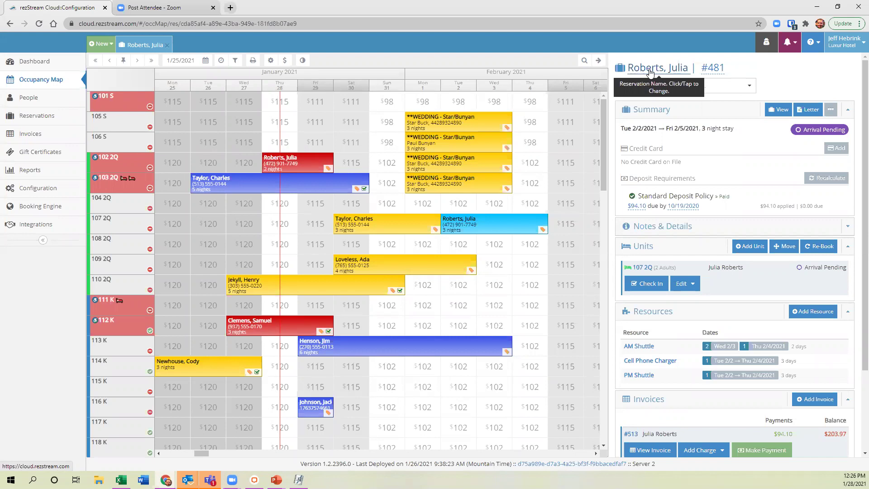
left_click(650, 70)
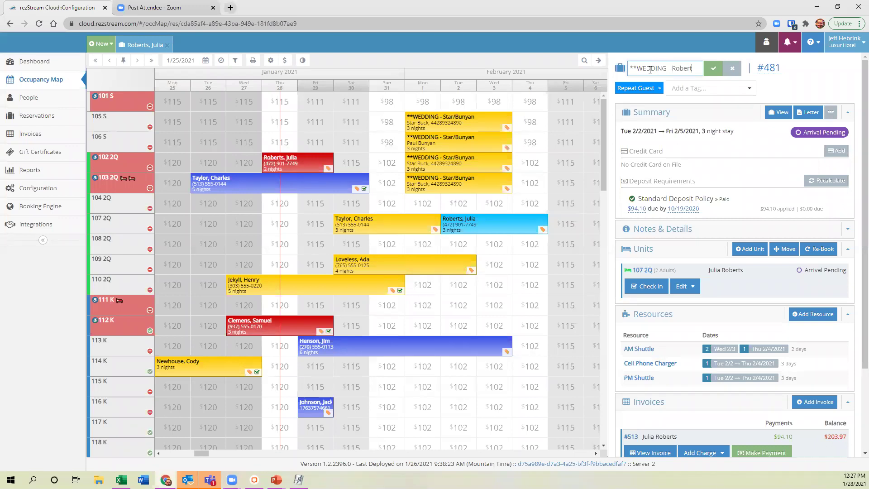
Save the reservation's **WEDDING-prefixed name and start generating a letter for it.
type("s")
left_click(713, 71)
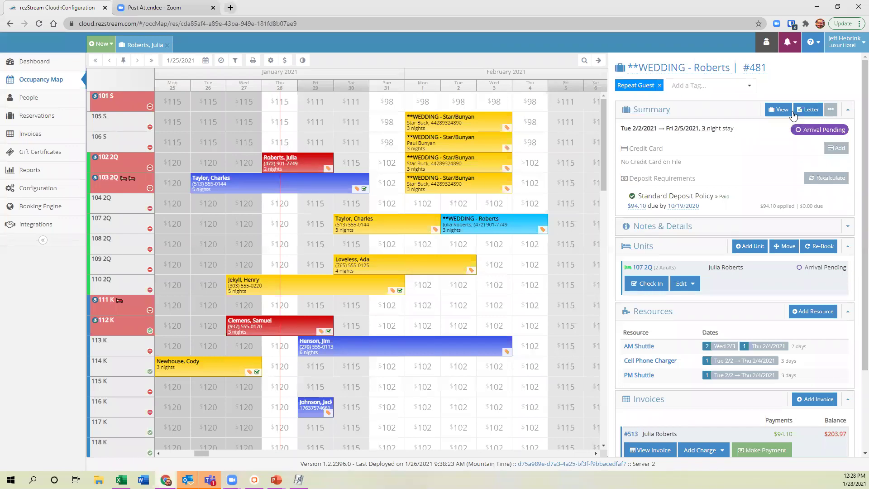
left_click(808, 109)
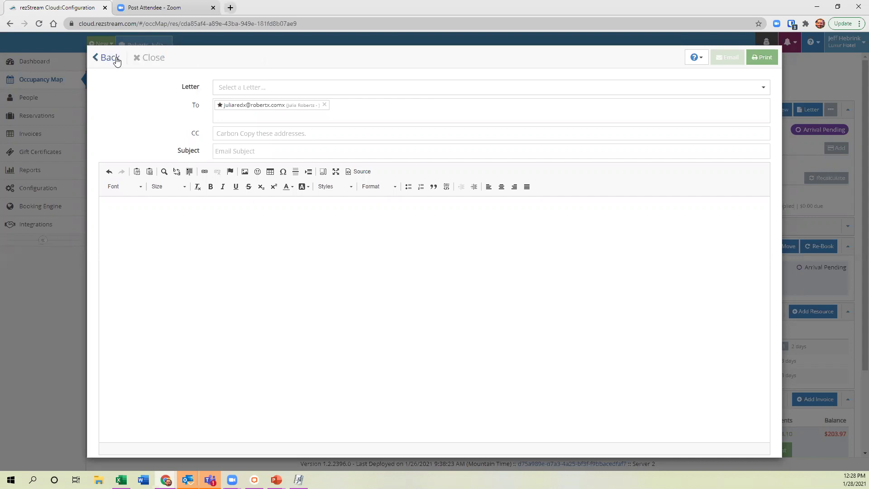
Close the letter form and the reservation panel to show the full occupancy map.
left_click(111, 58)
left_click(598, 61)
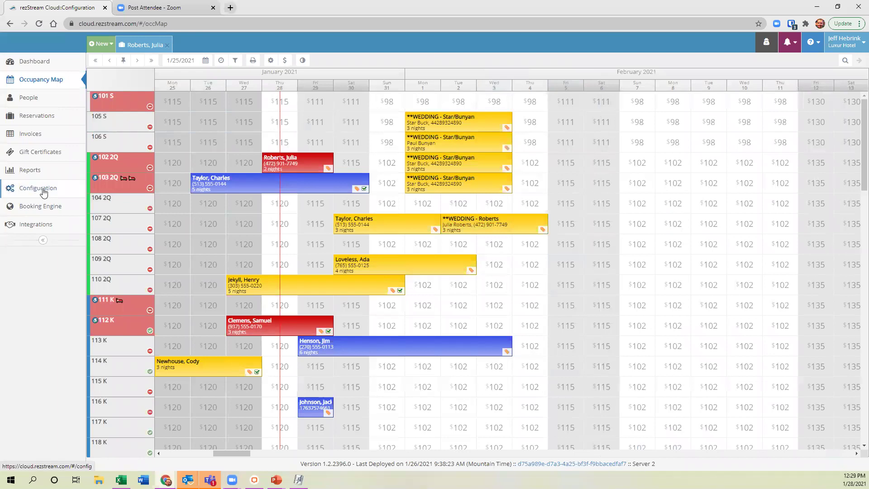
Go to Configuration's Rate Discounts and start a new discount at its Name field.
left_click(30, 193)
scroll(254, 320, "down", 2)
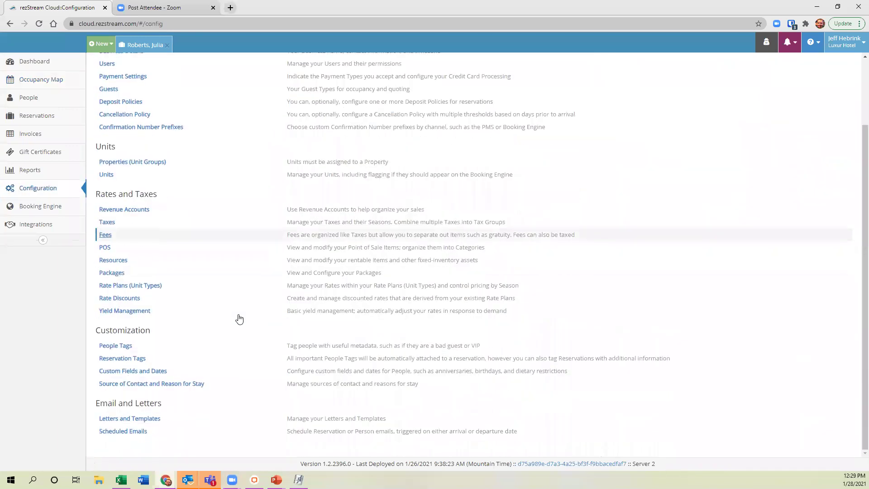
left_click(129, 303)
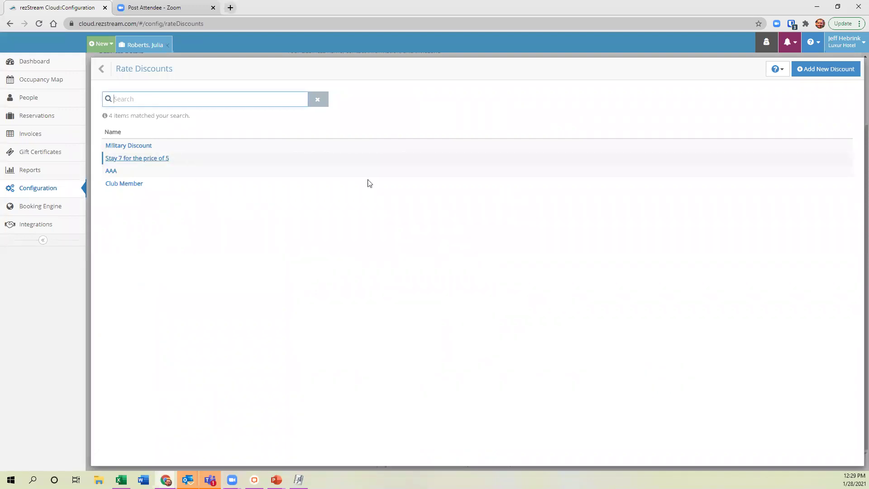
left_click(815, 70)
left_click(279, 123)
Name the discount 'Winter Getaway', keeping all seven days selected.
type("Win")
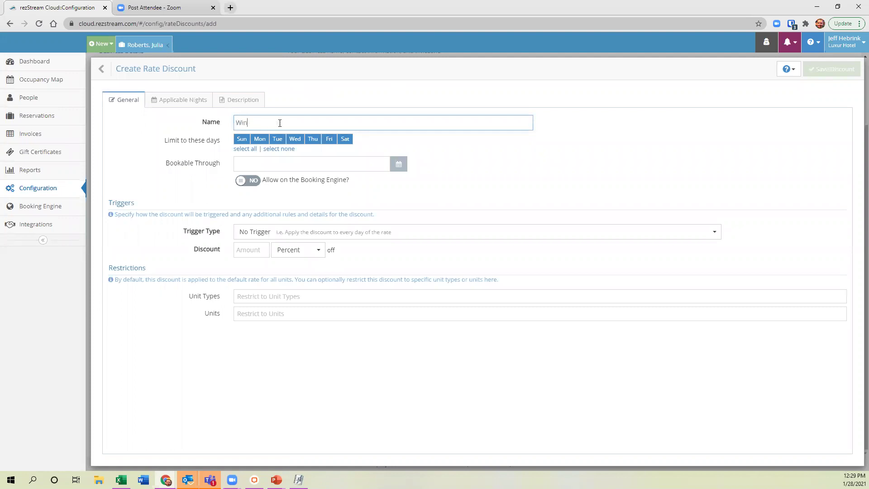
type("ter Getaway")
left_click(345, 140)
left_click(330, 140)
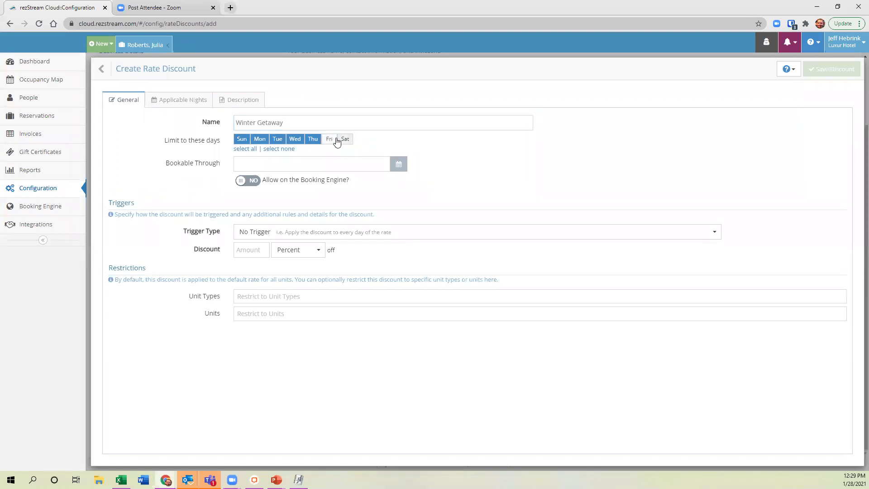
left_click(344, 140)
left_click(330, 140)
Set the Bookable Through date to 3/15/2021.
left_click(396, 171)
left_click(361, 184)
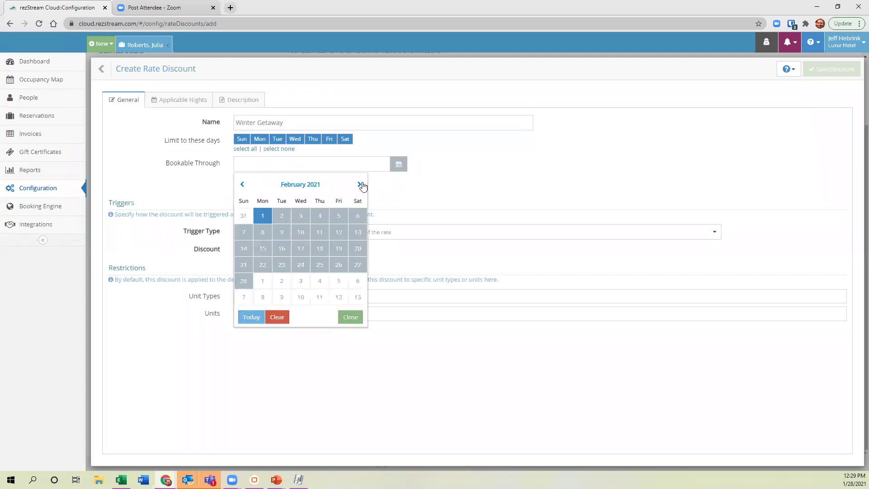
left_click(361, 185)
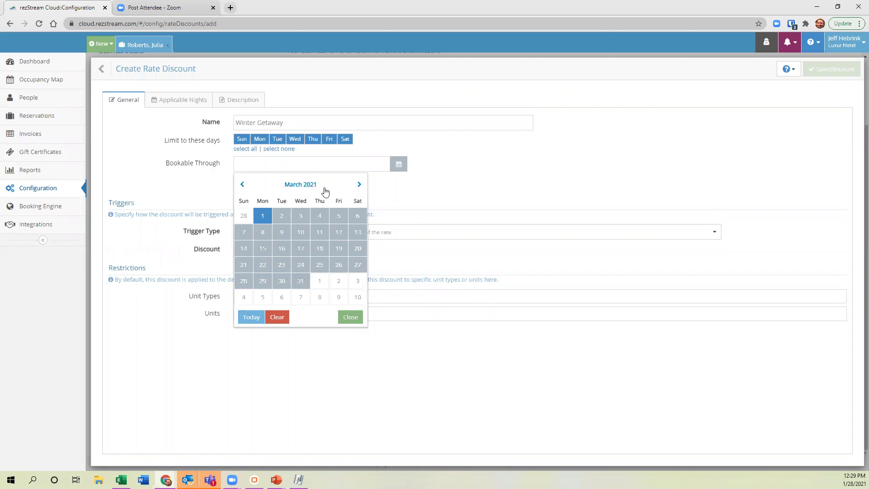
left_click(359, 185)
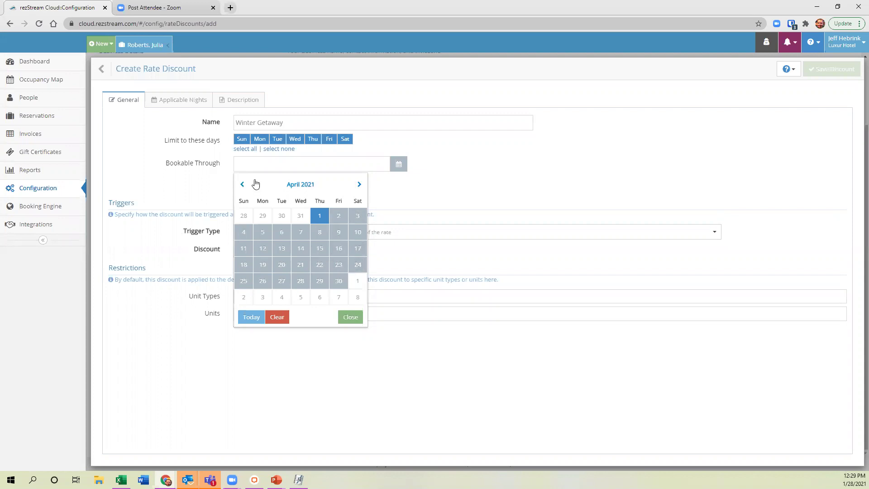
left_click(243, 185)
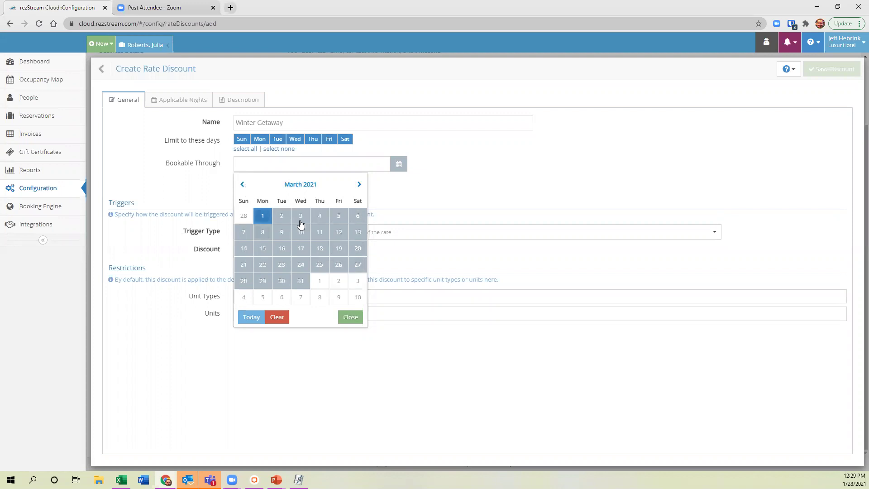
left_click(261, 249)
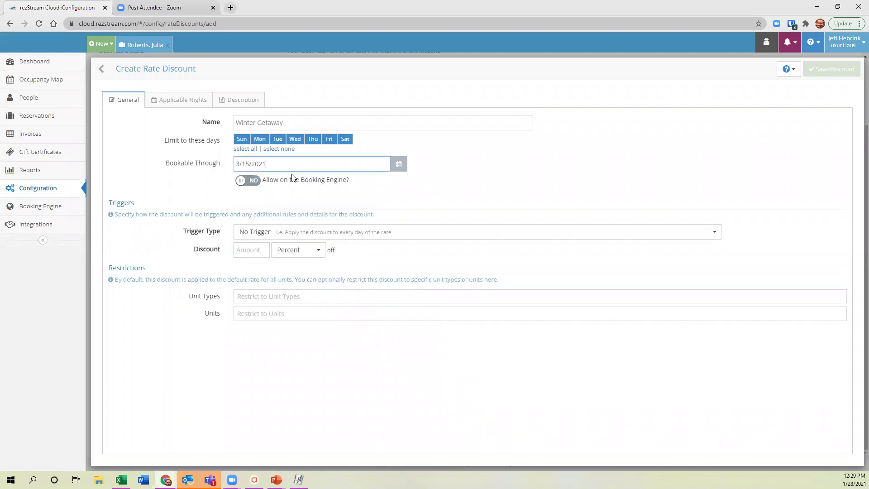
Allow the discount on the Booking Engine with promo code WINTER10.
left_click(252, 181)
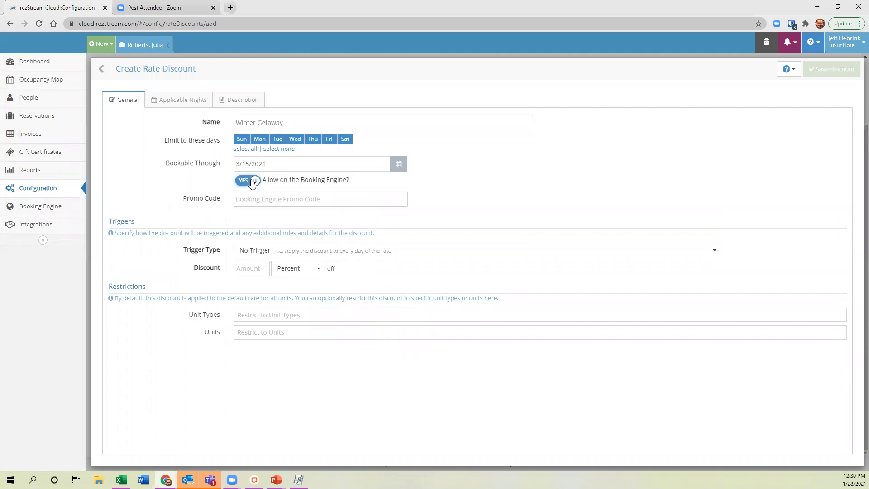
left_click(247, 183)
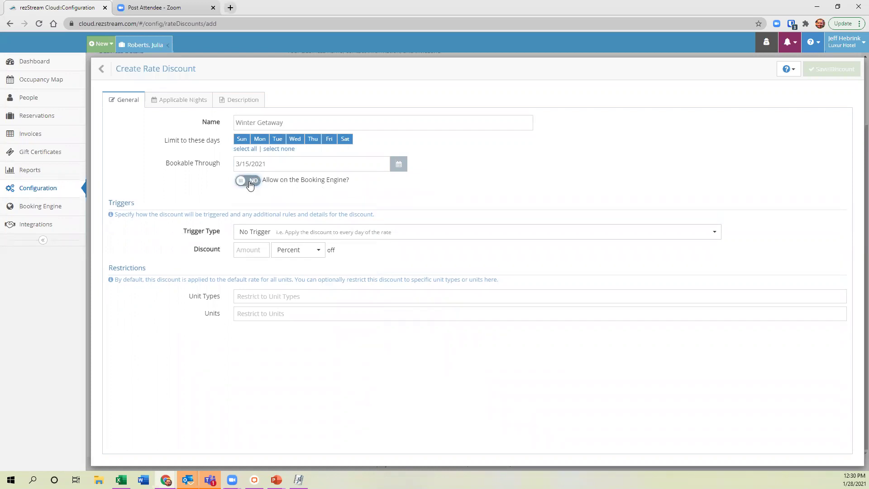
left_click(250, 182)
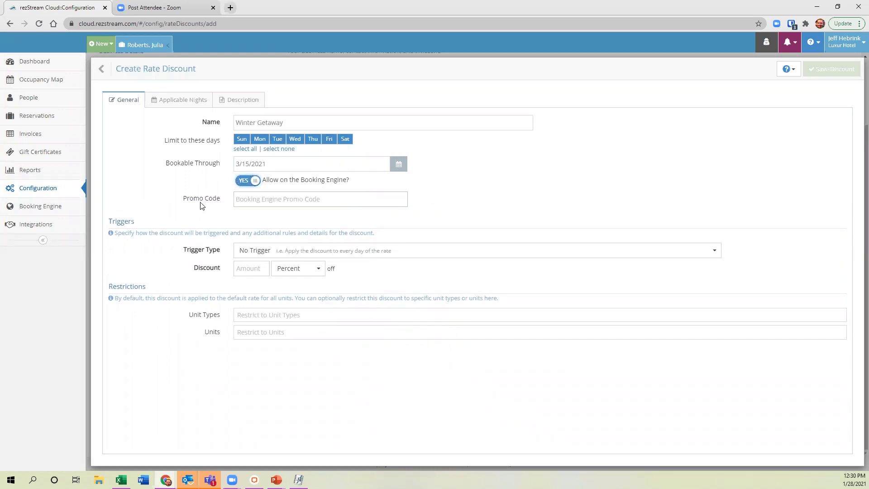
left_click(302, 203)
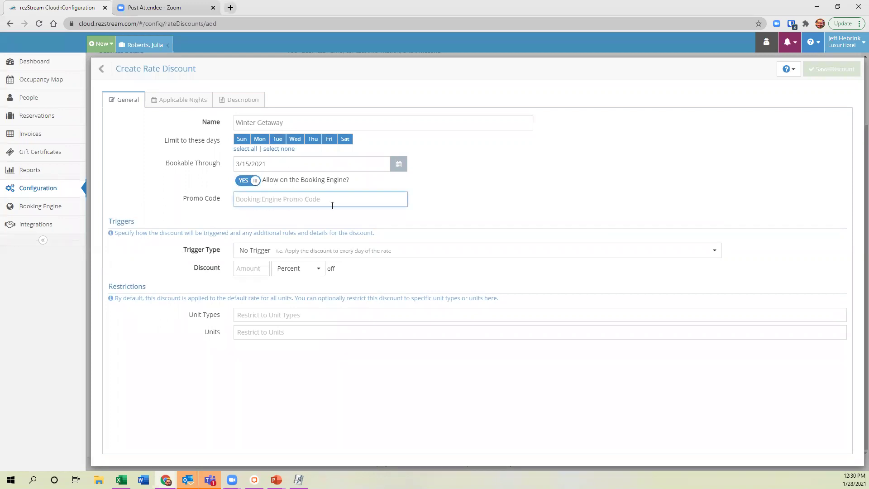
type("Winter10")
key("BackSpace")
key("BackSpace")
key("BackSpace")
key("BackSpace")
key("BackSpace")
key("BackSpace")
type("INTER10")
Keep No Trigger as the trigger type and set the discount to 10 Percent.
left_click(411, 251)
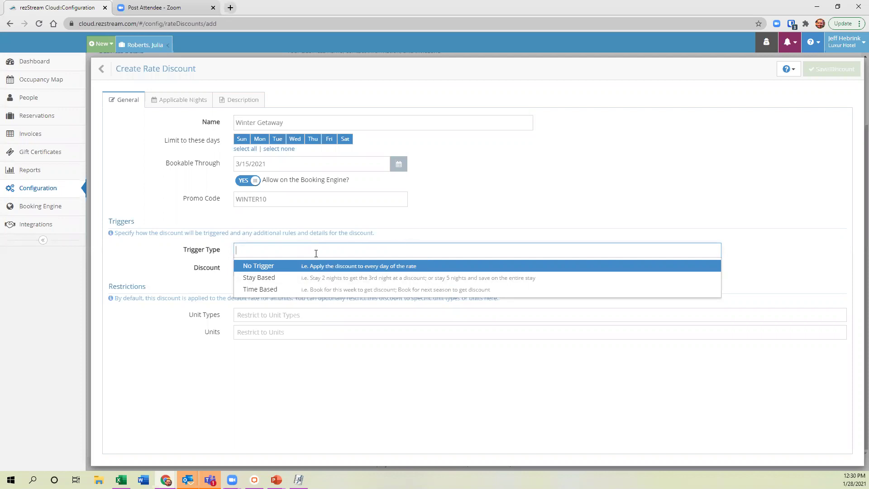
left_click(294, 262)
left_click(316, 256)
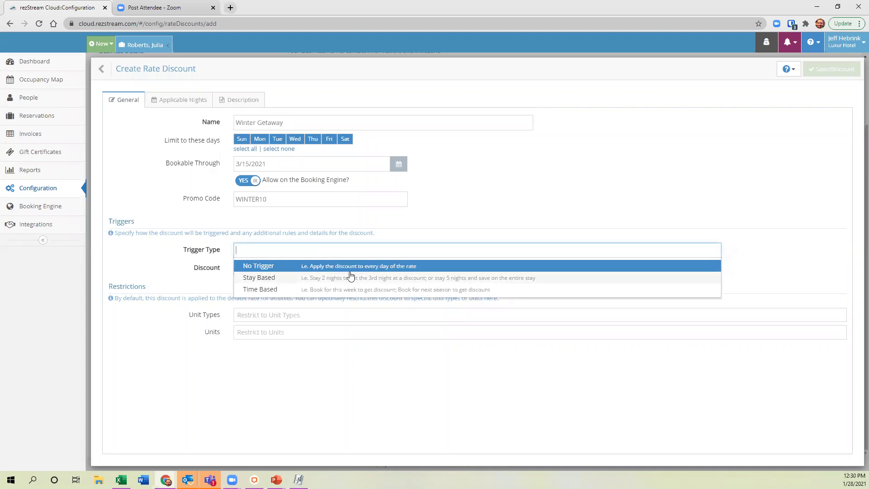
left_click(317, 267)
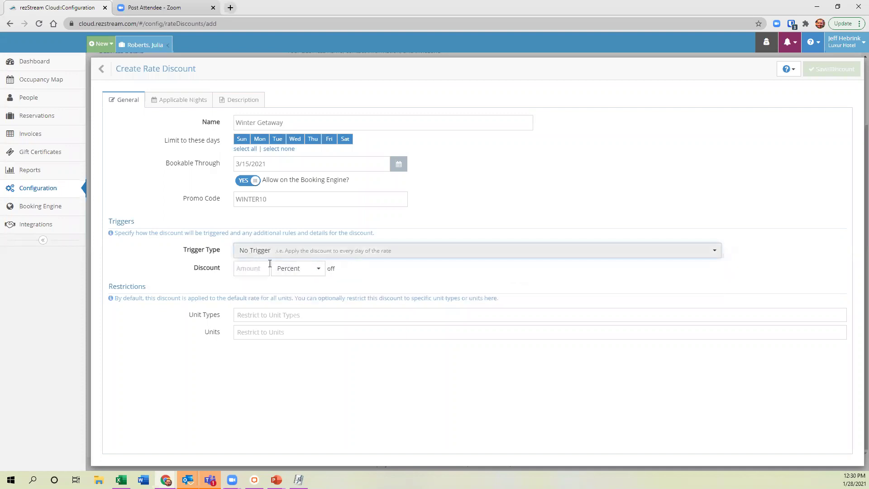
left_click(254, 265)
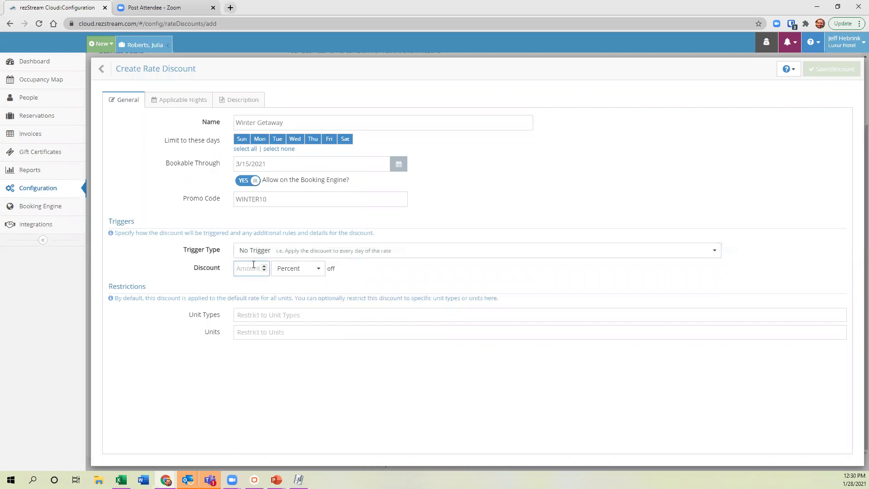
type("10")
left_click(294, 318)
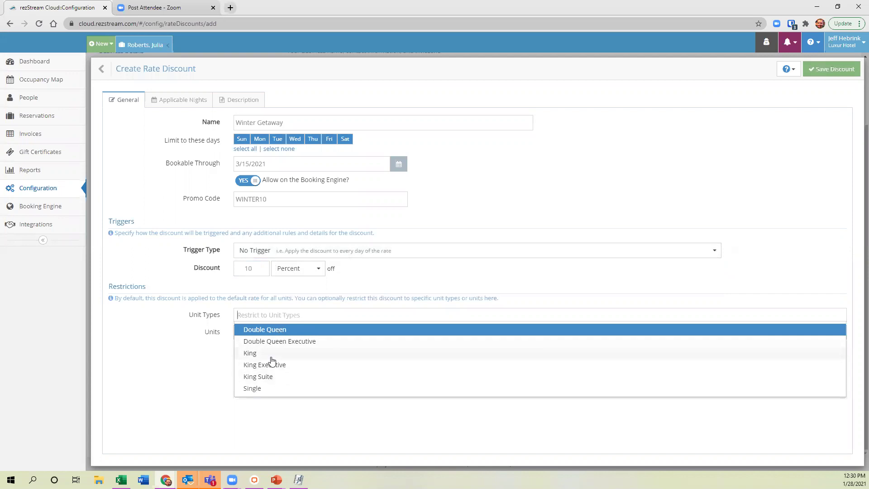
Select units Double Queen 101, 103, 107, 109 and King 114, 116 in Restrictions.
left_click(199, 327)
left_click(260, 333)
scroll(265, 353, "down", 2)
scroll(265, 353, "up", 2)
left_click(266, 352)
left_click(273, 382)
left_click(274, 394)
left_click(278, 404)
left_click(278, 407)
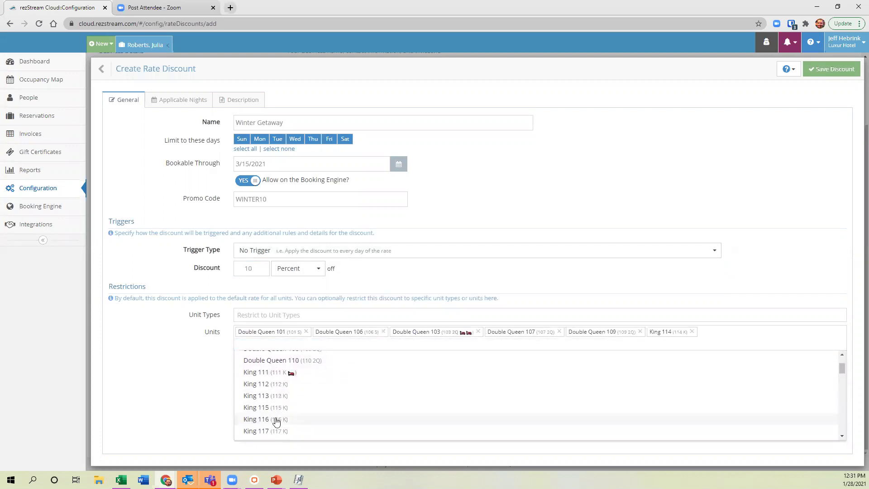
left_click(275, 419)
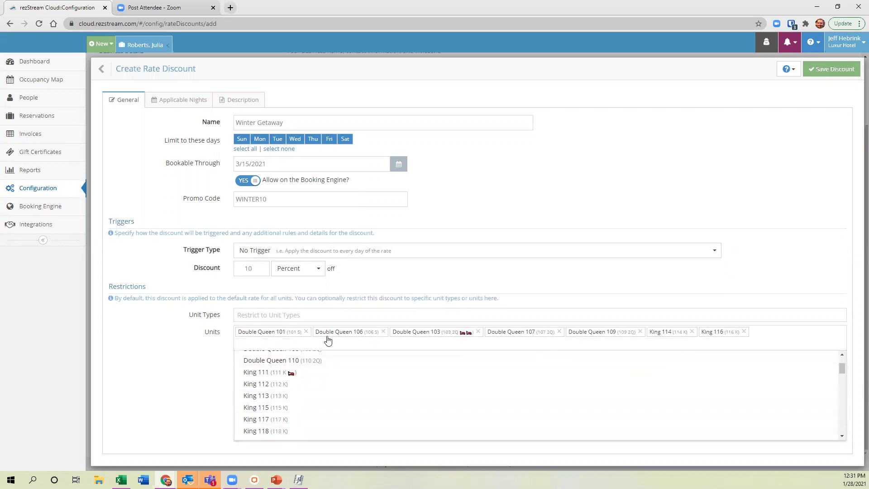
Add the King Suite unit type and trim units to Double Queen 109 and King 116.
left_click(291, 314)
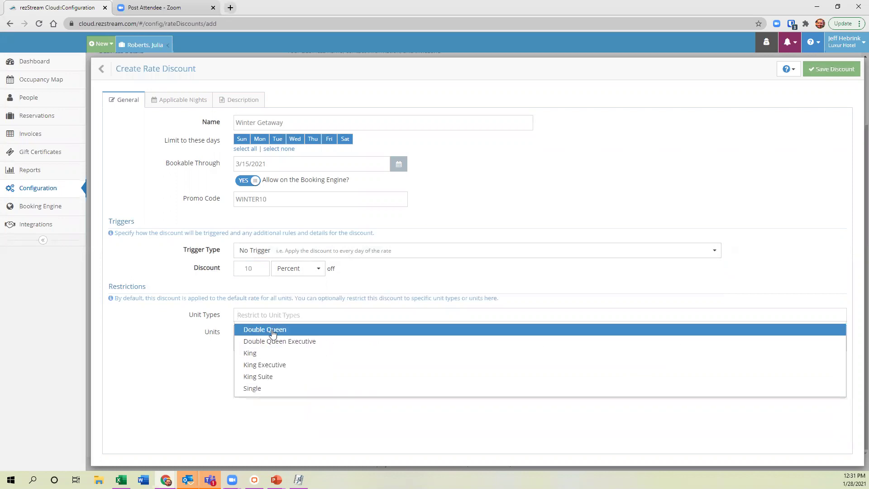
left_click(269, 378)
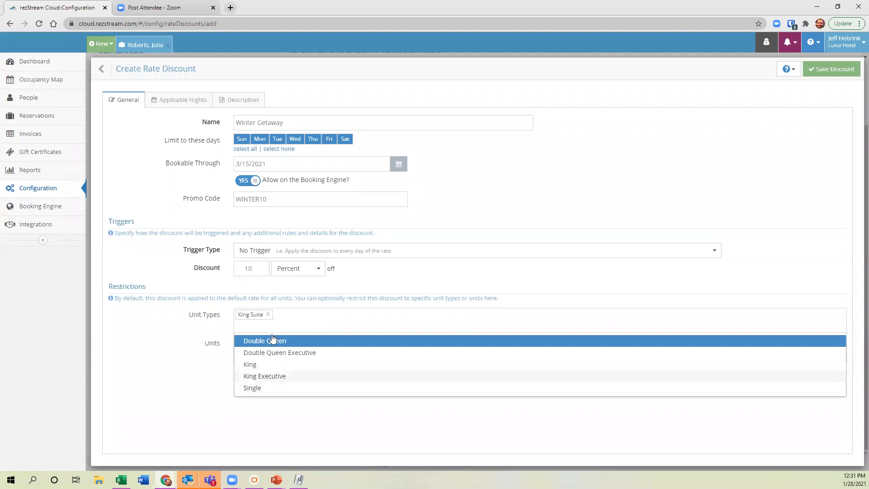
left_click(195, 342)
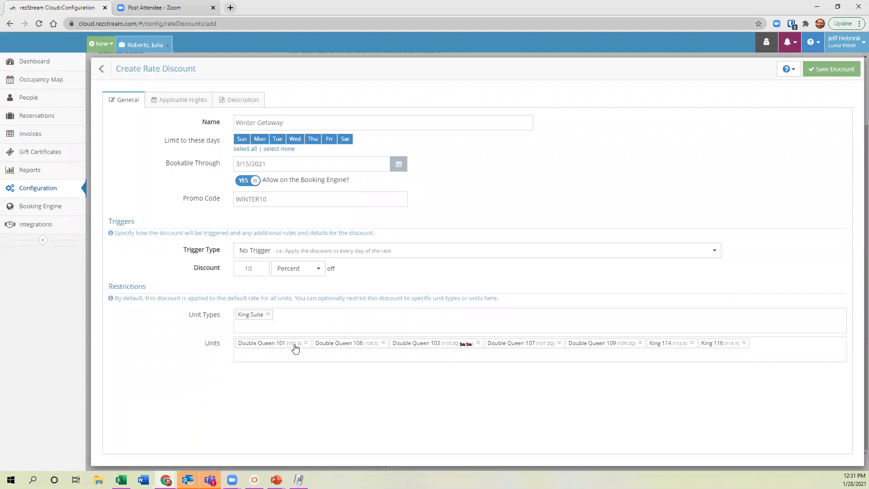
left_click(305, 342)
left_click(307, 344)
left_click(323, 343)
left_click(310, 342)
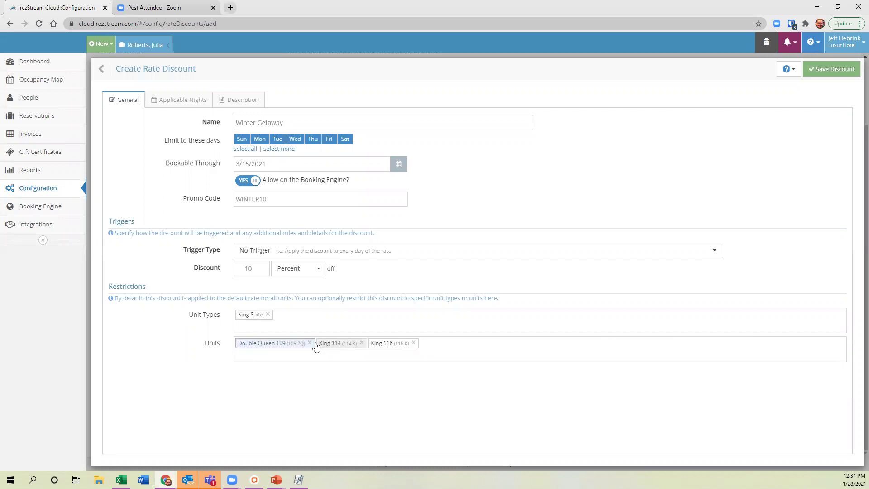
left_click(360, 342)
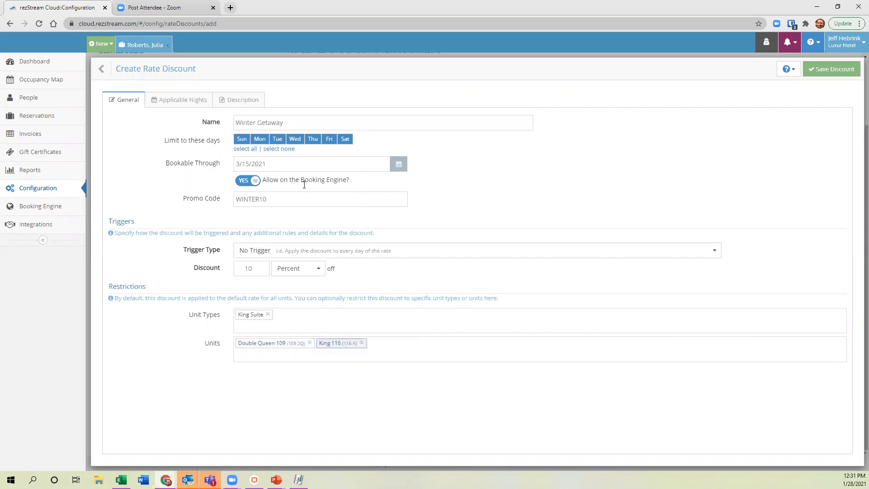
left_click(293, 251)
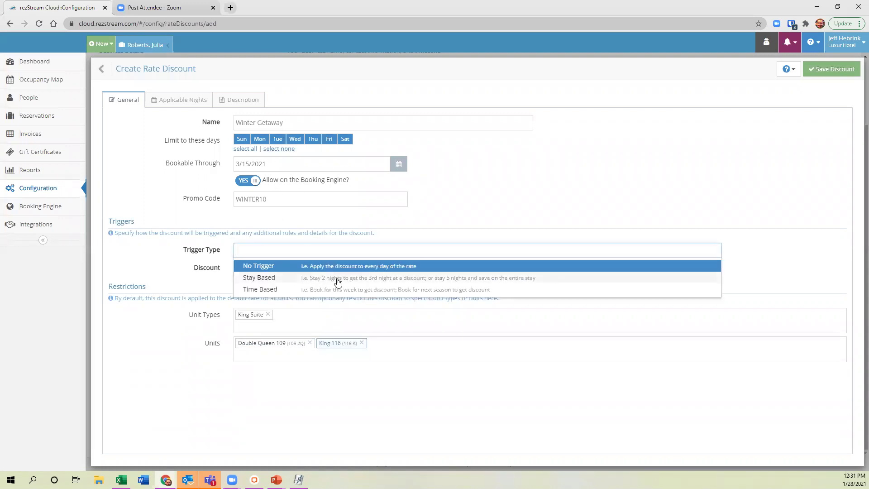
left_click(338, 281)
Set the trigger to Stay Based and the booking type to Graduated.
left_click(301, 270)
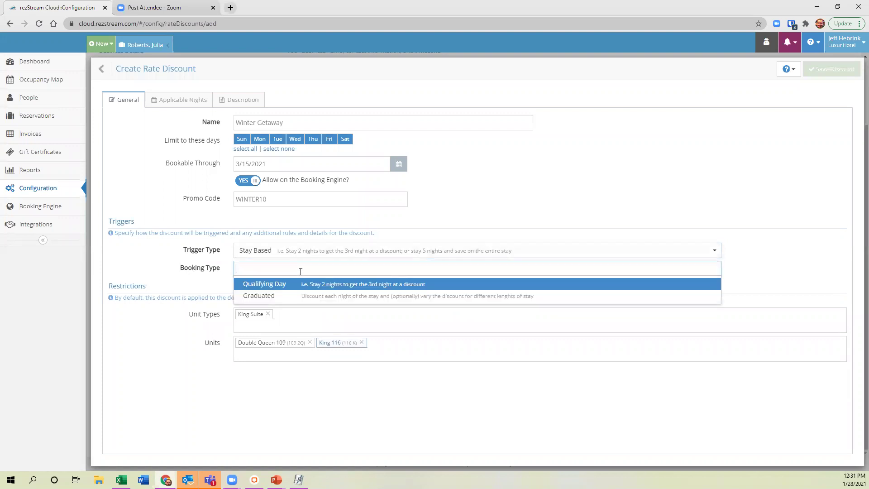
left_click(347, 284)
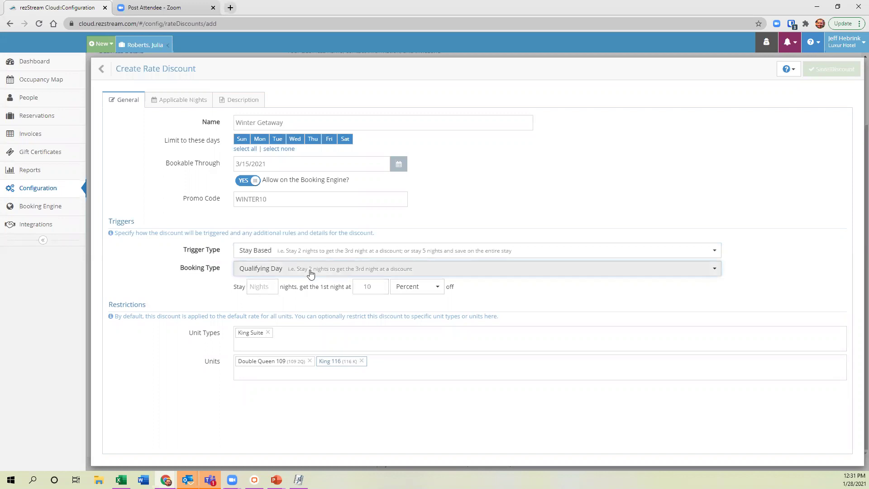
left_click(252, 288)
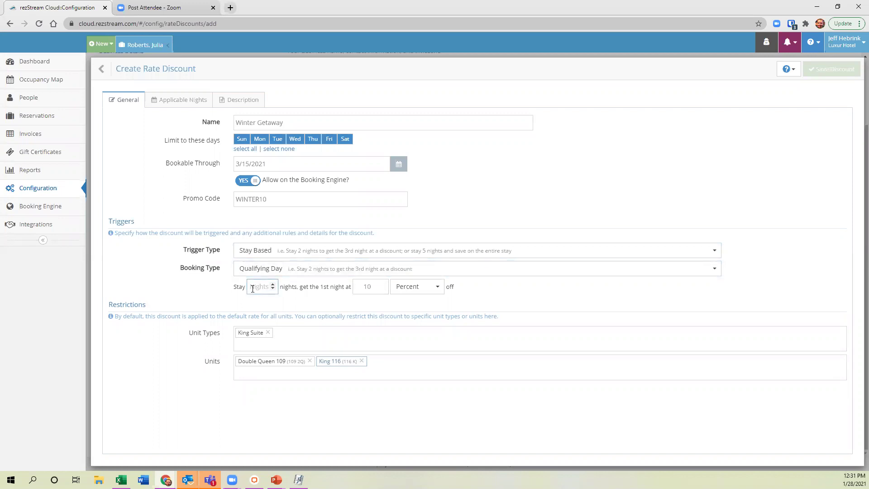
type("3")
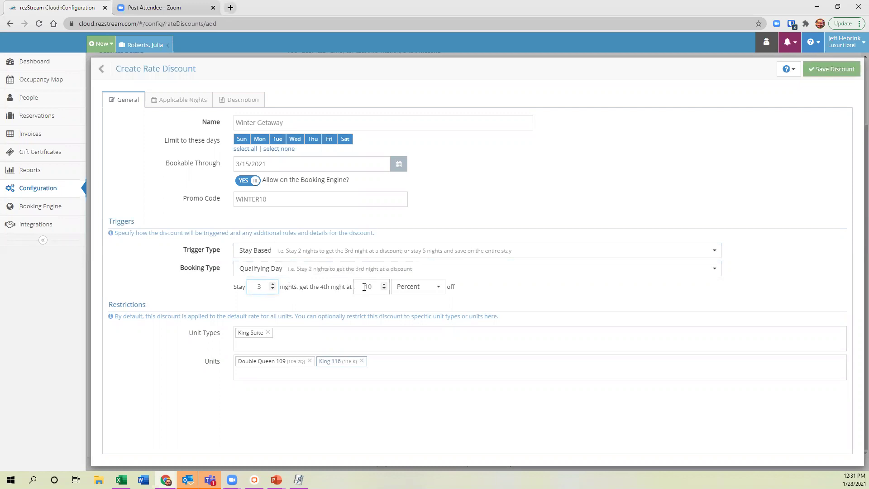
left_click(380, 287)
left_click(294, 271)
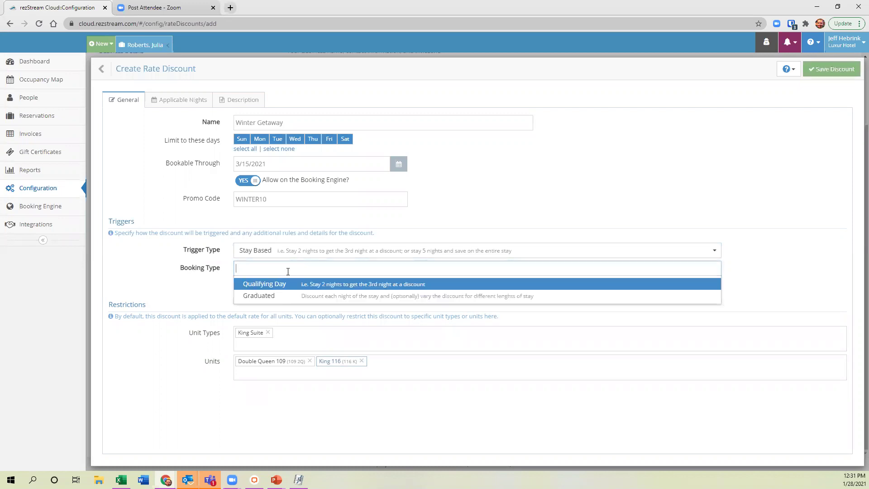
left_click(280, 298)
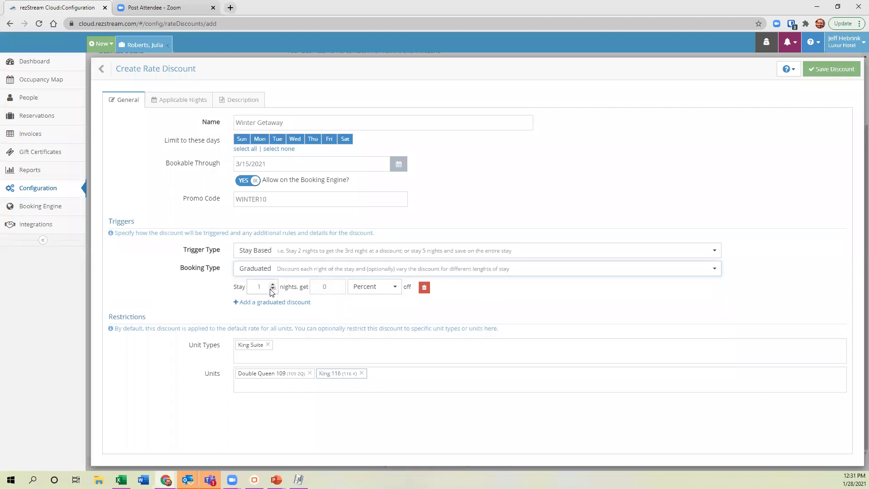
Enter graduated tiers of 10% for 1 night and 15% for 2 nights.
left_click(328, 287)
type("10")
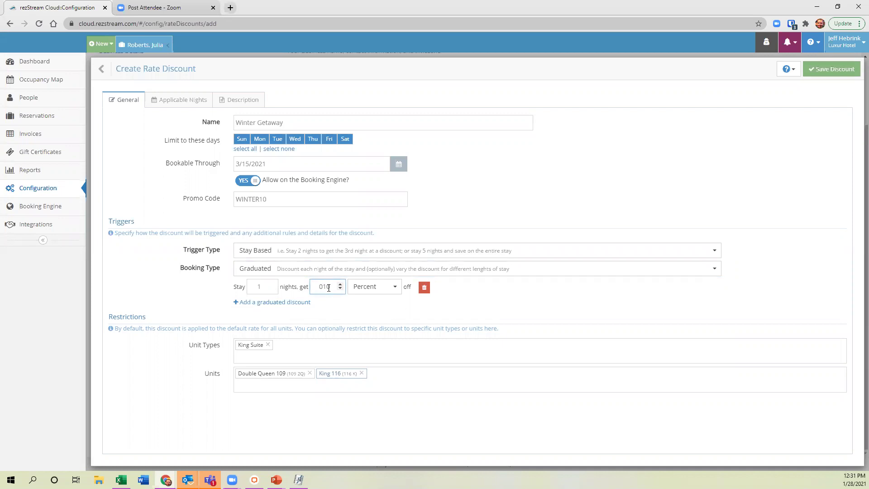
left_click(240, 304)
left_click(265, 303)
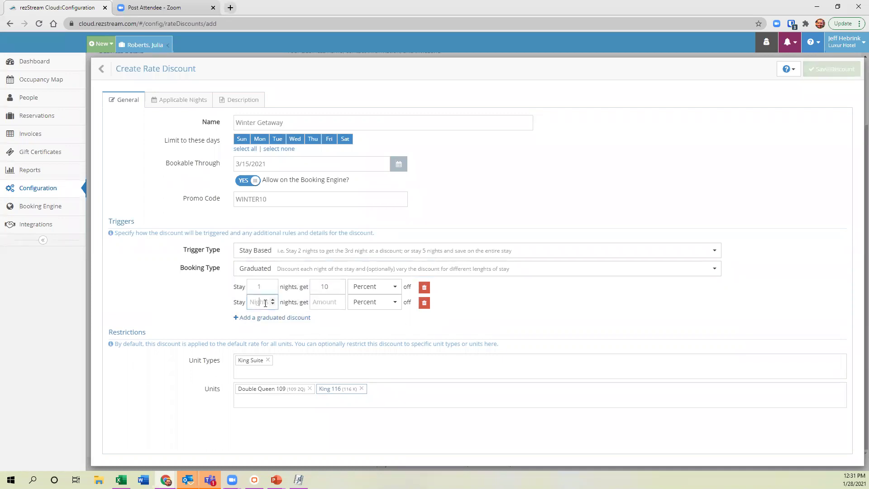
type("2")
left_click(317, 300)
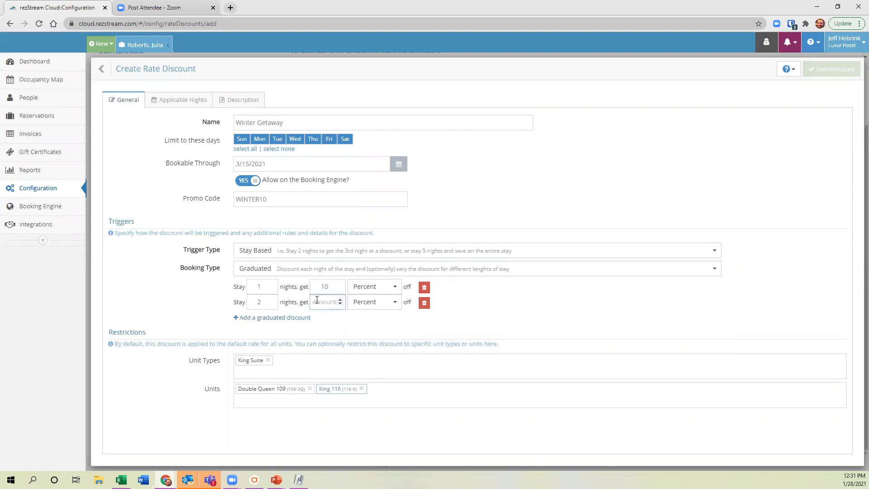
type("15")
Add a 3-night 20% tier and return to the Rate Discounts list.
left_click(299, 317)
left_click(257, 320)
type("3")
left_click(325, 318)
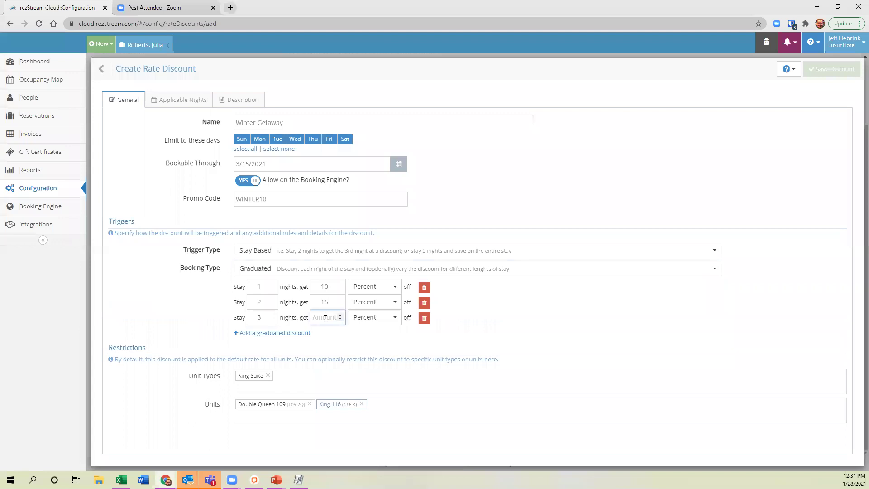
type("20")
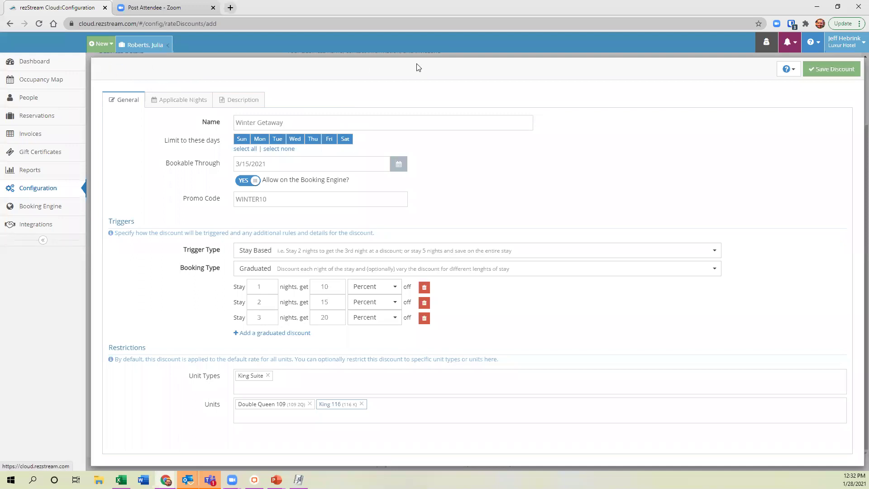
left_click(111, 72)
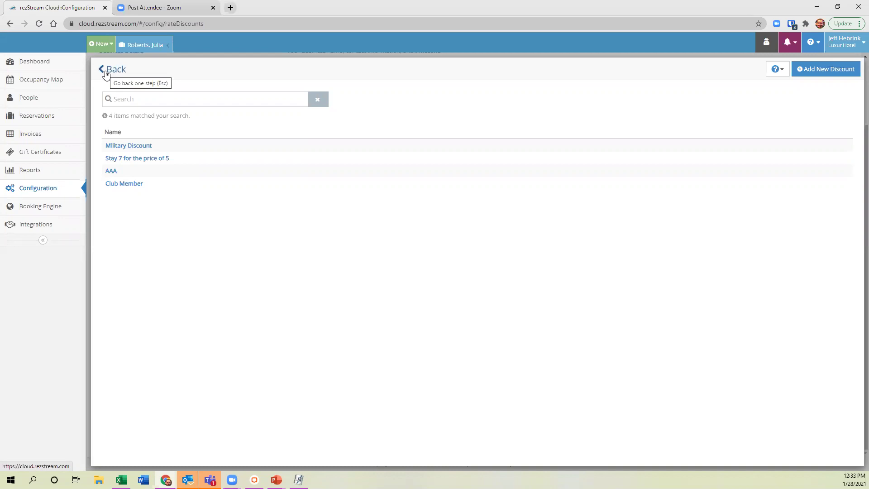
Leave the unsaved discount form and bring up the People list of 46 guests.
left_click(105, 74)
scroll(214, 315, "up", 2)
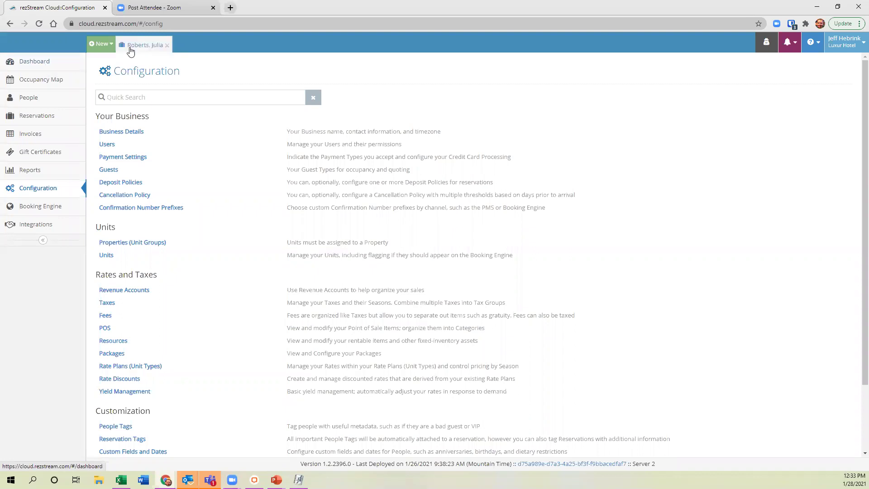
left_click(28, 98)
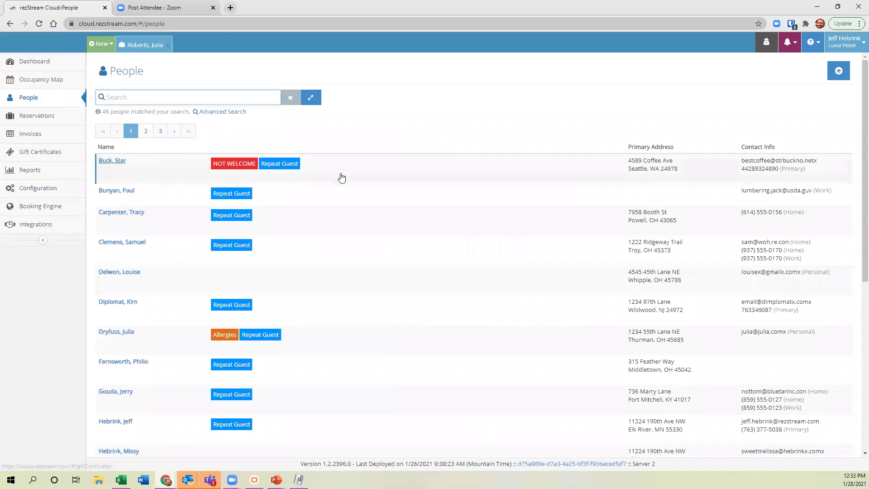
Open the profile of the first guest, tagged NOT WELCOME and Repeat Guest.
left_click(343, 177)
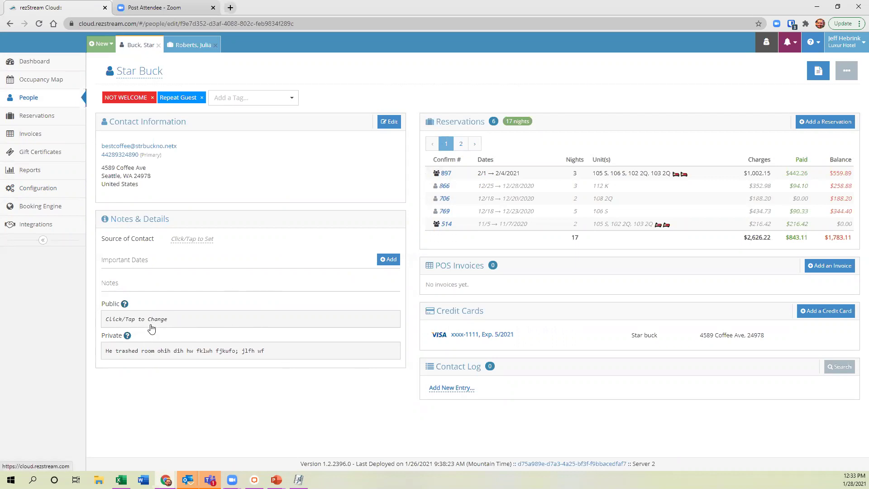
Open the guest's Public notes editor, cancel it, then reopen it as an empty box.
left_click(177, 318)
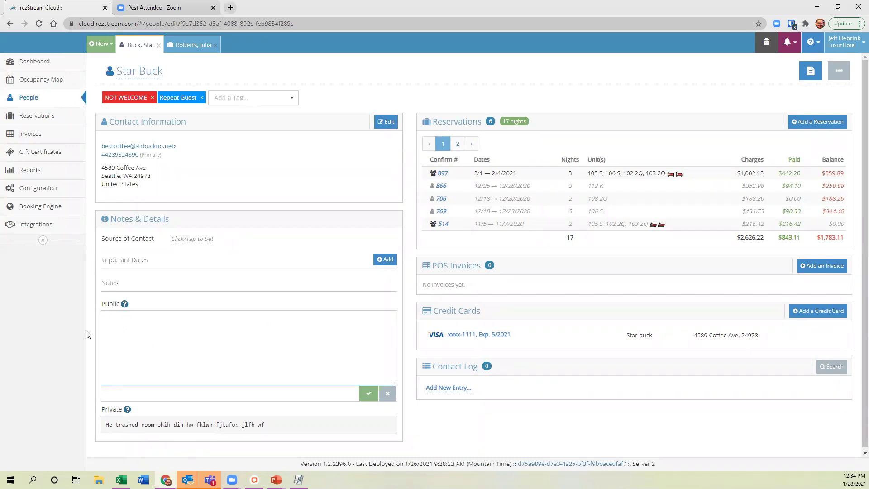
left_click(369, 393)
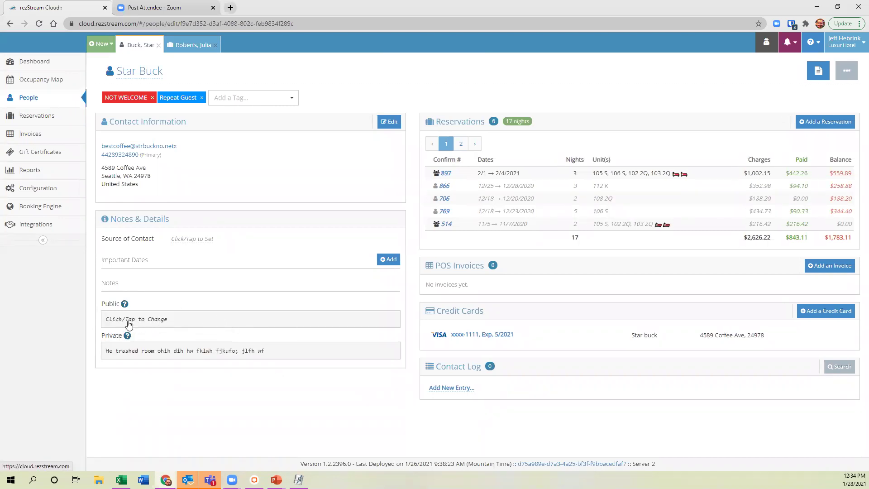
left_click(173, 322)
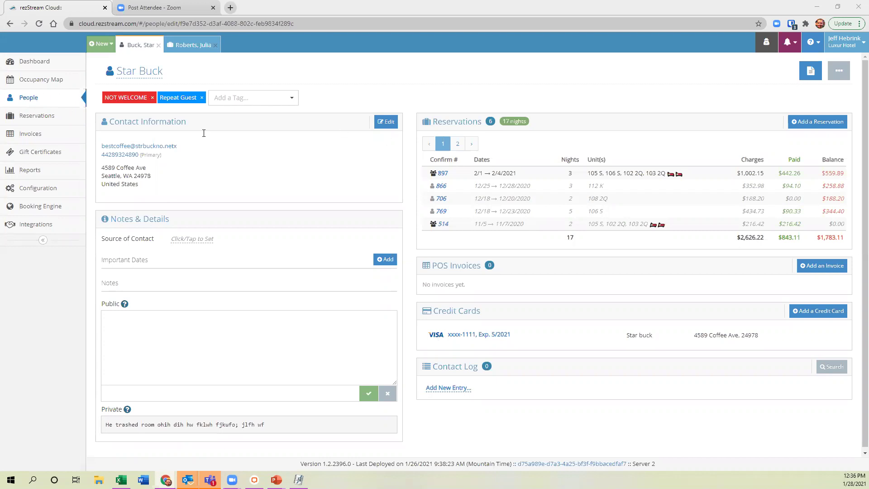
Run an Advanced People Search on Tags set to Club Member, returning 5 people.
left_click(36, 102)
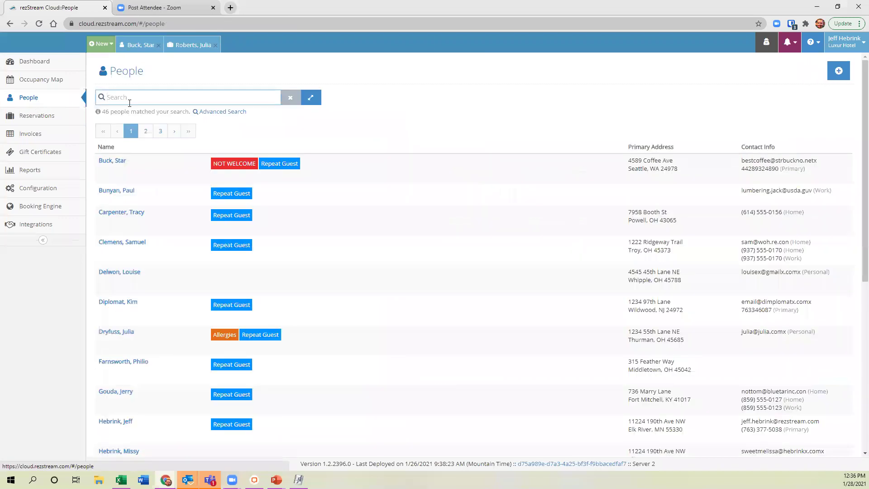
left_click(233, 117)
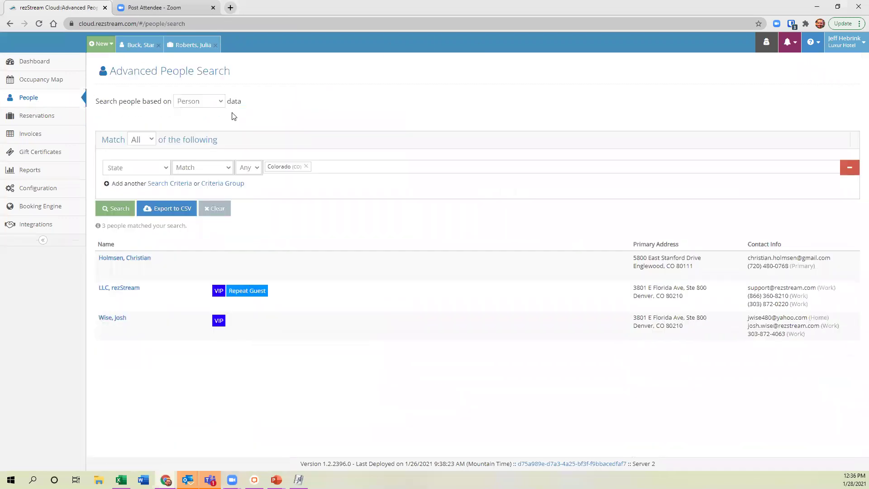
left_click(164, 170)
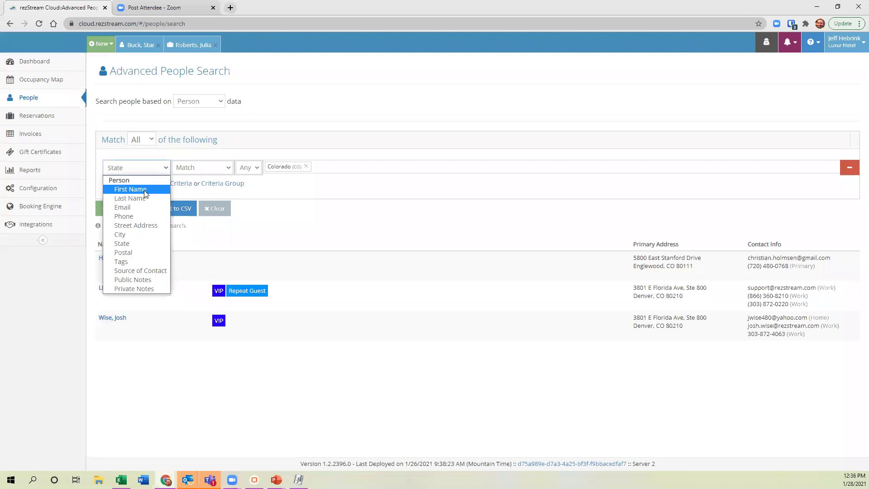
left_click(143, 261)
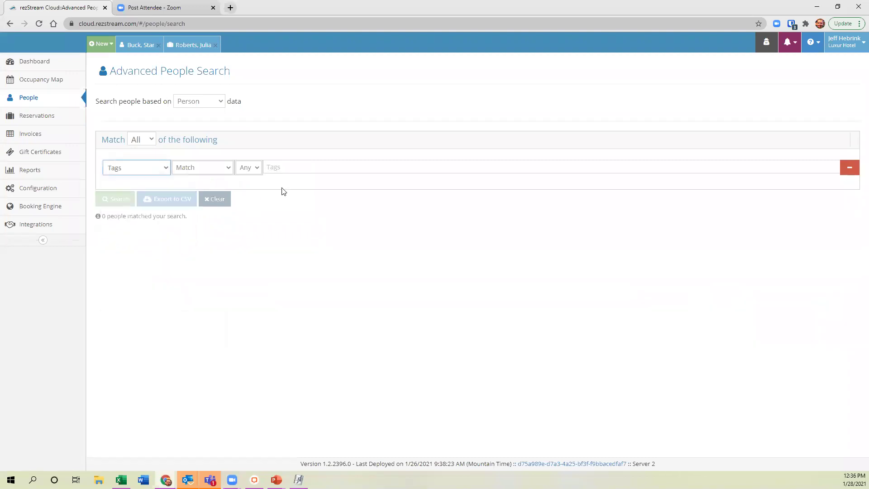
left_click(290, 172)
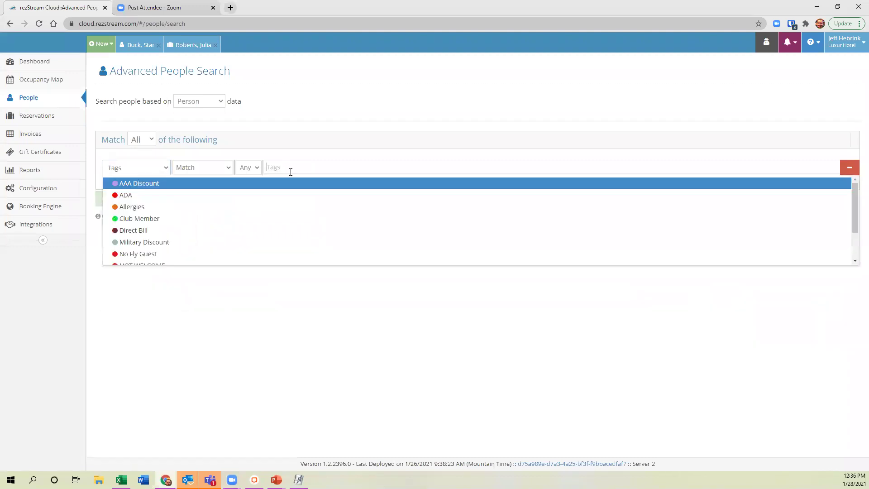
left_click(174, 218)
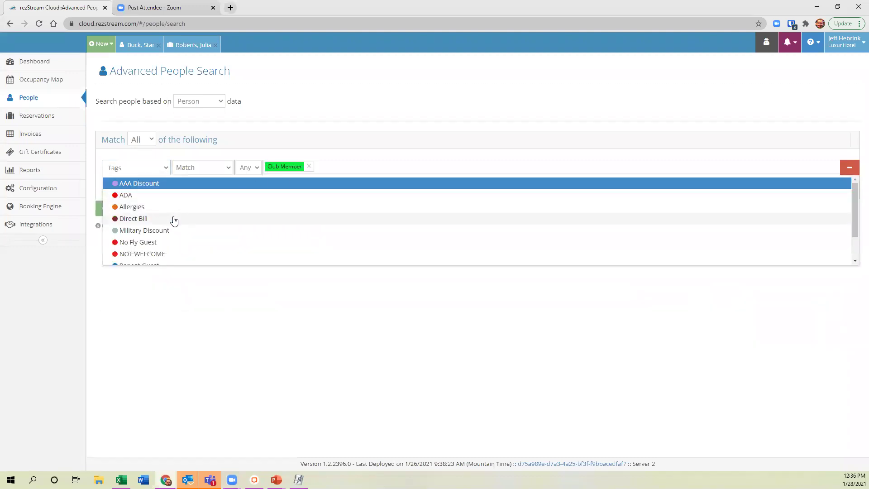
left_click(85, 312)
left_click(119, 210)
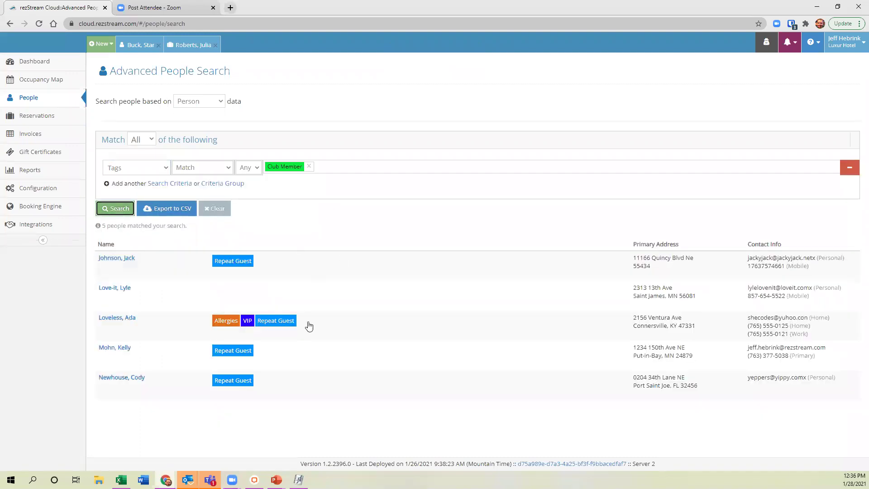
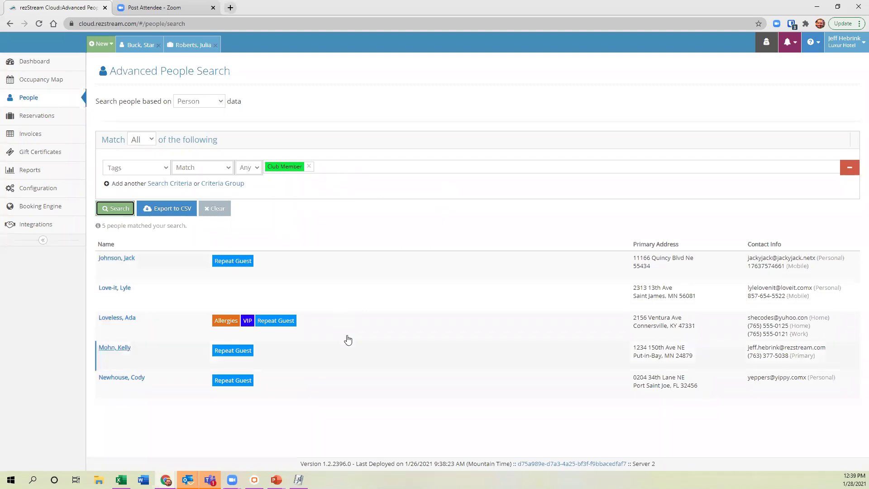
Base the people search on reservation data with an Arrival Date 'Is Between' condition.
key("Tab")
key("Tab")
key("Tab")
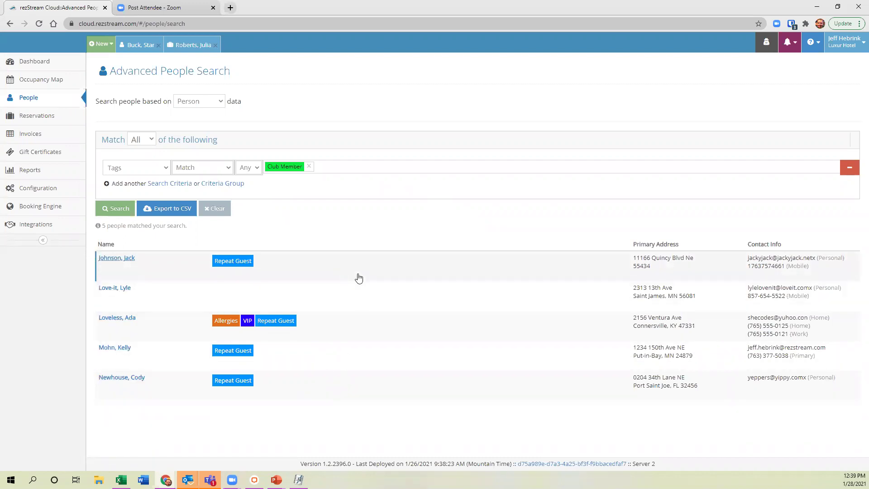
left_click(515, 297)
left_click(216, 102)
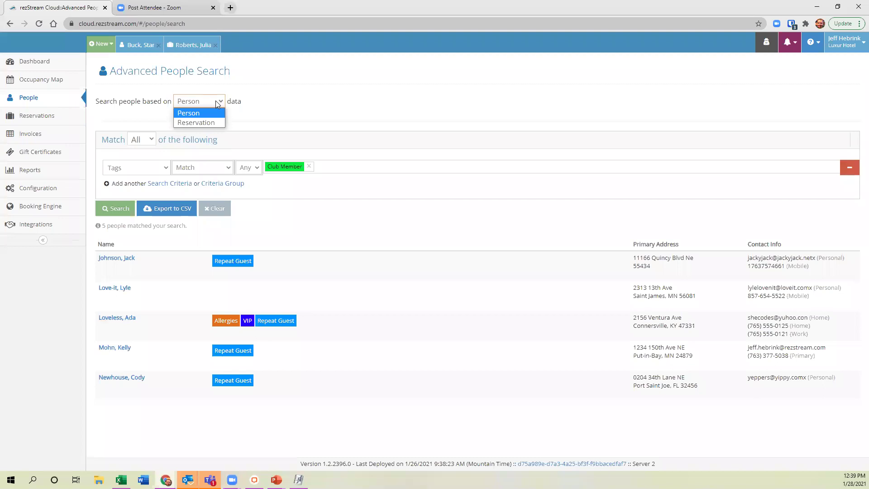
left_click(202, 122)
left_click(158, 168)
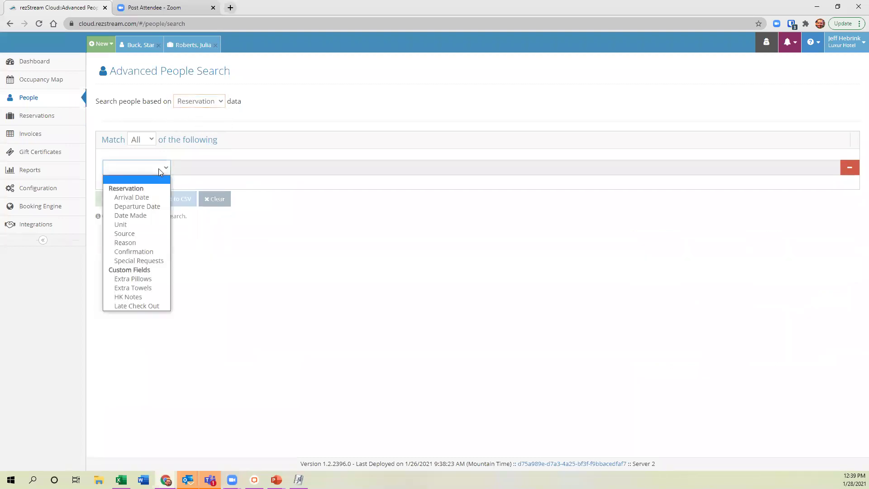
left_click(137, 198)
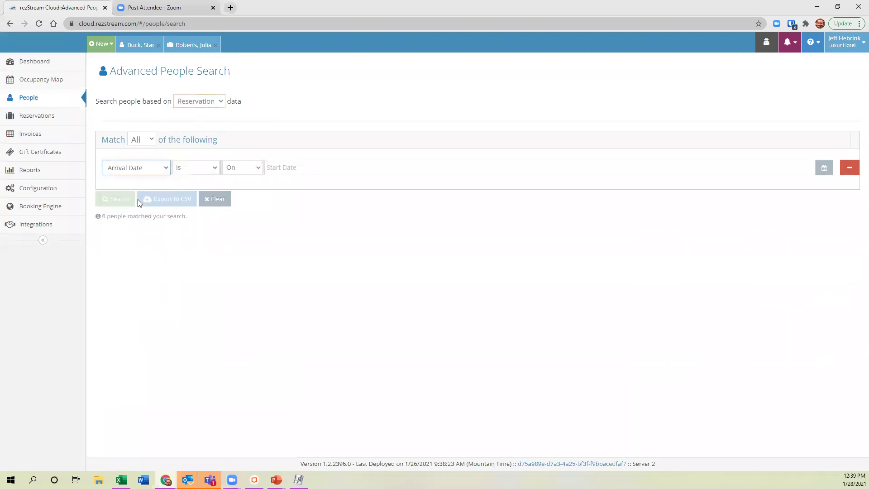
left_click(233, 170)
left_click(241, 206)
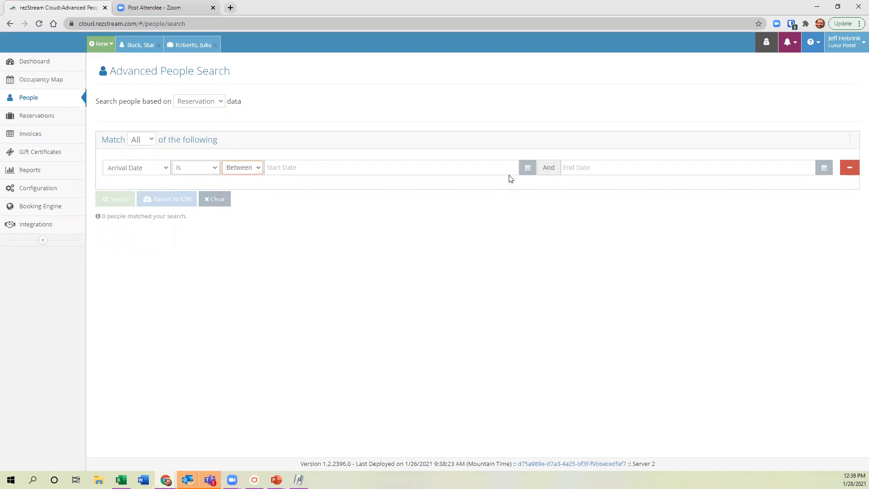
Set the arrival range to 12/1/2020 through 12/31/2020 and run the search.
left_click(528, 167)
left_click(273, 188)
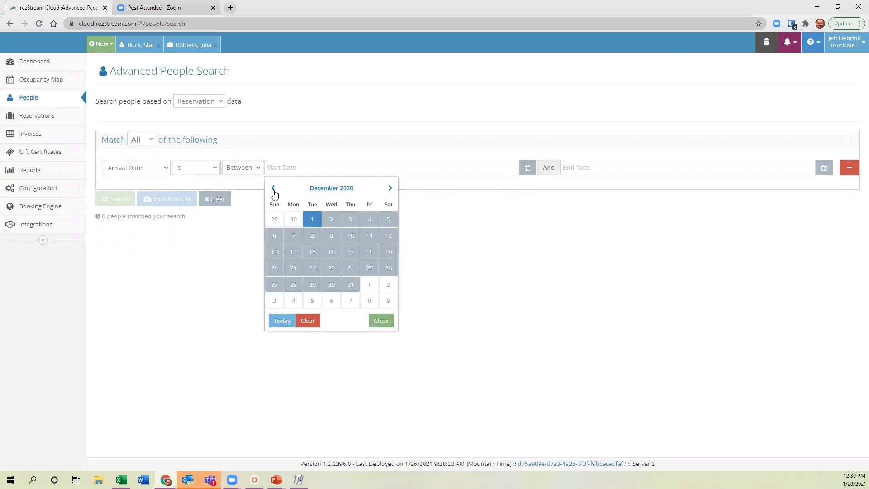
left_click(313, 219)
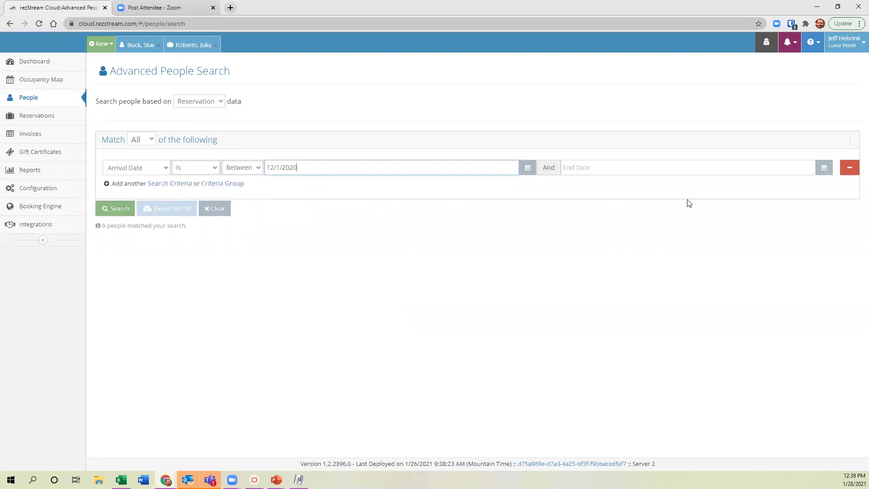
left_click(822, 173)
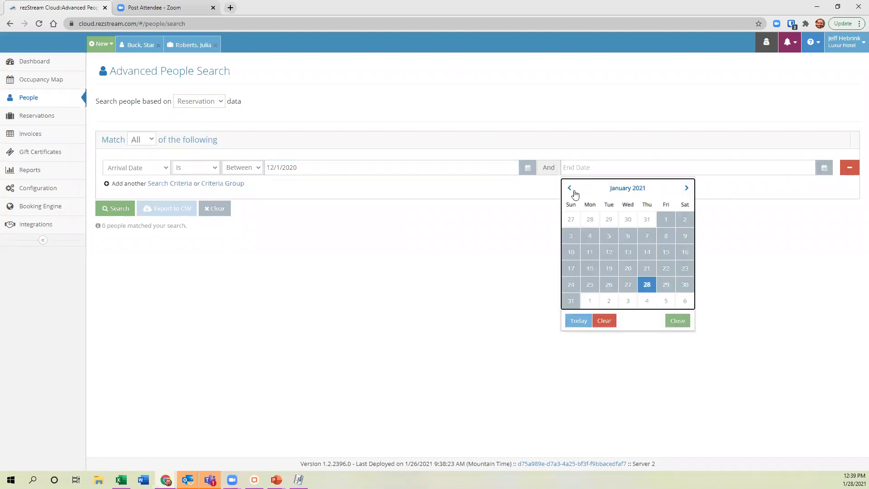
left_click(648, 220)
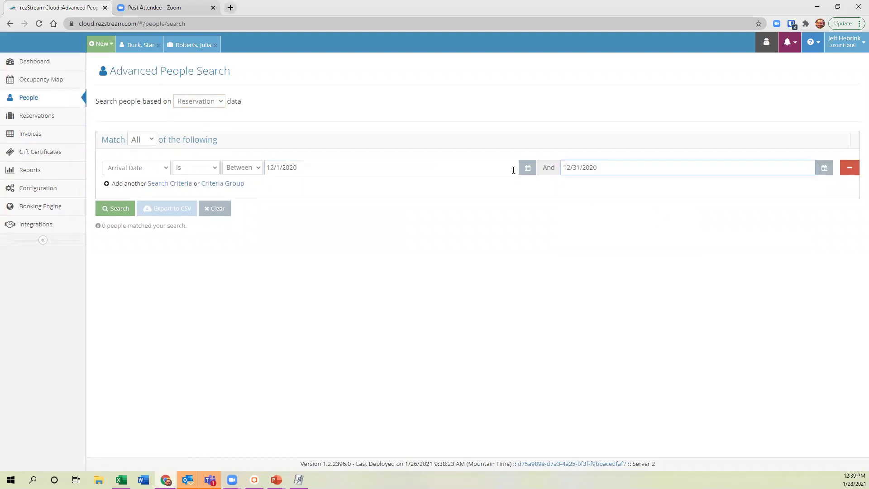
left_click(128, 212)
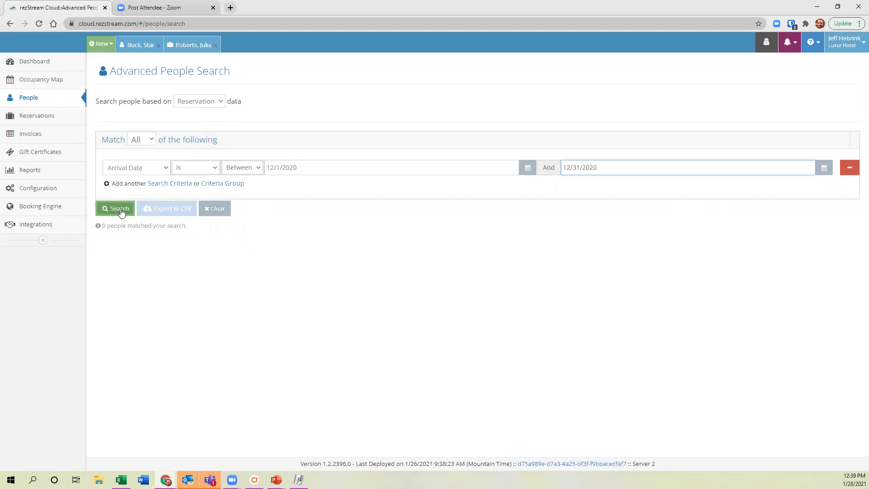
left_click(128, 209)
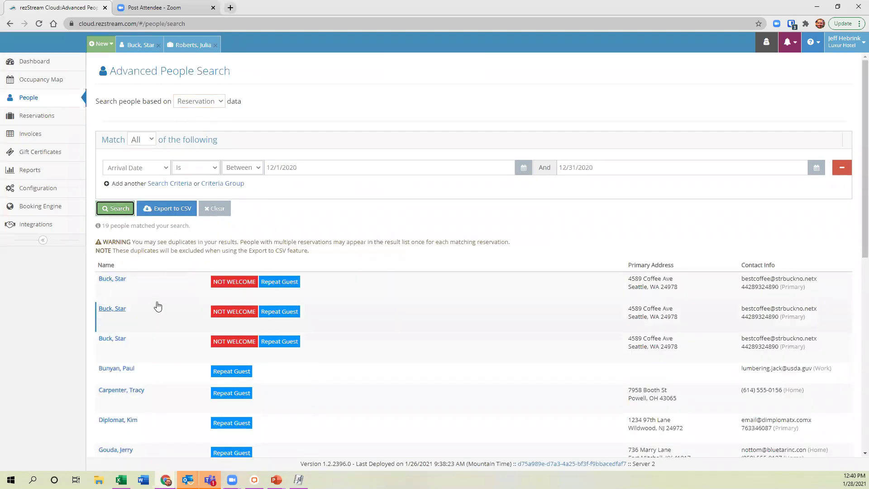
Add a second condition limiting the reservation Source to Email Promotion.
scroll(157, 306, "down", 8)
scroll(158, 307, "up", 6)
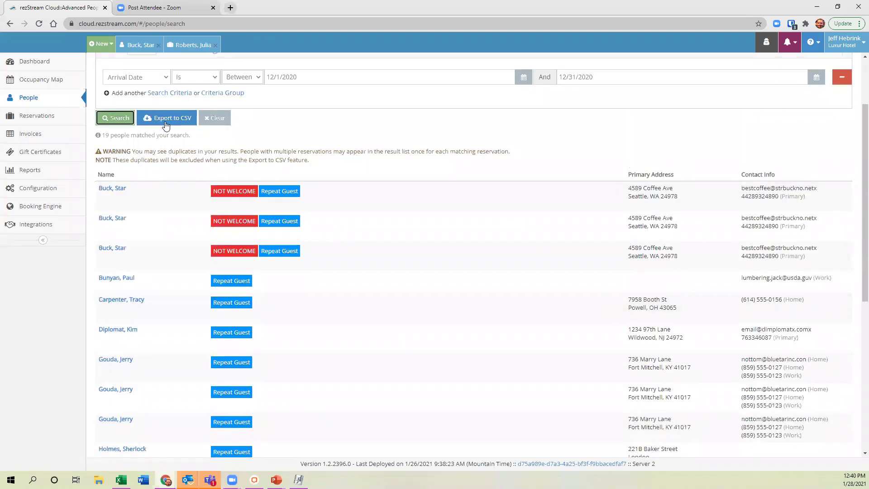
scroll(183, 150, "up", 2)
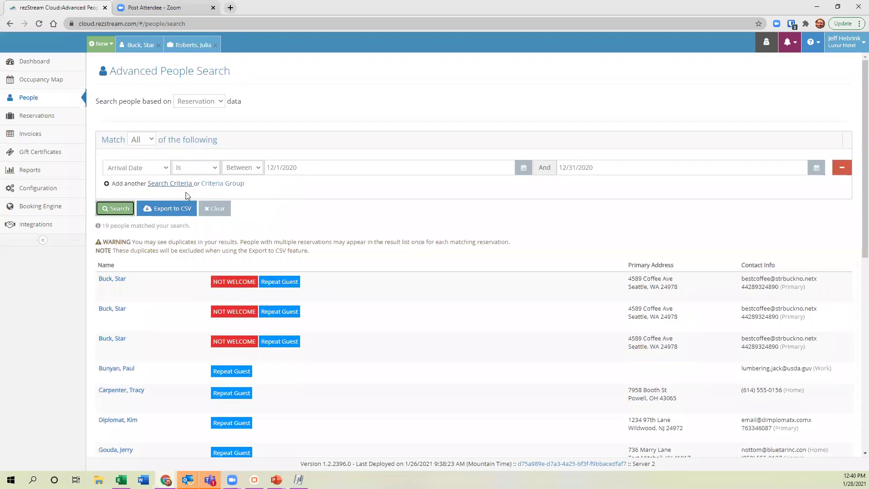
left_click(184, 192)
left_click(164, 186)
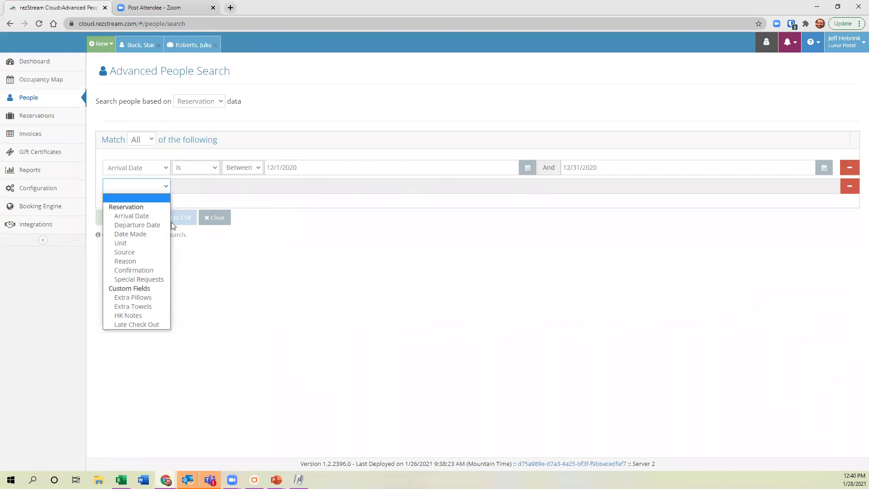
left_click(129, 252)
left_click(293, 185)
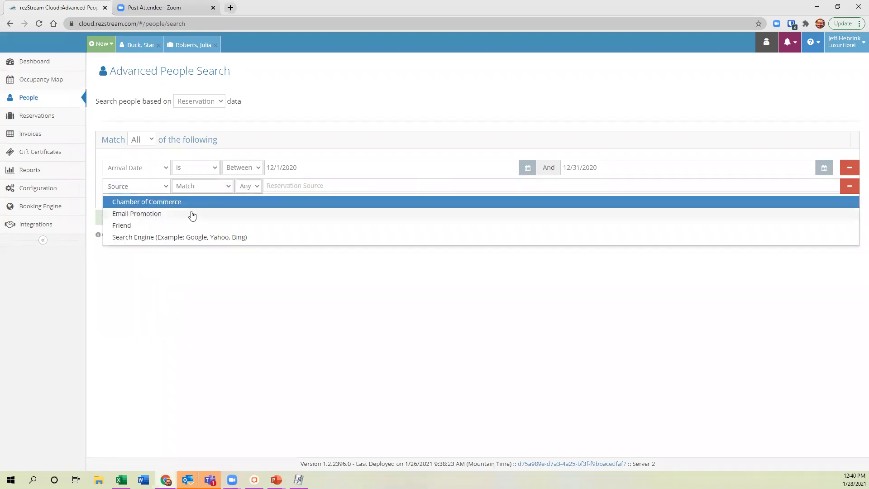
left_click(164, 216)
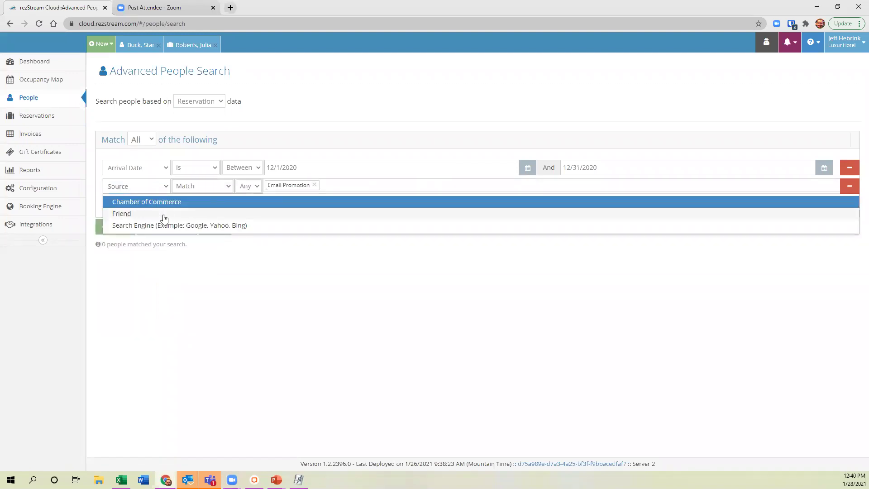
left_click(327, 257)
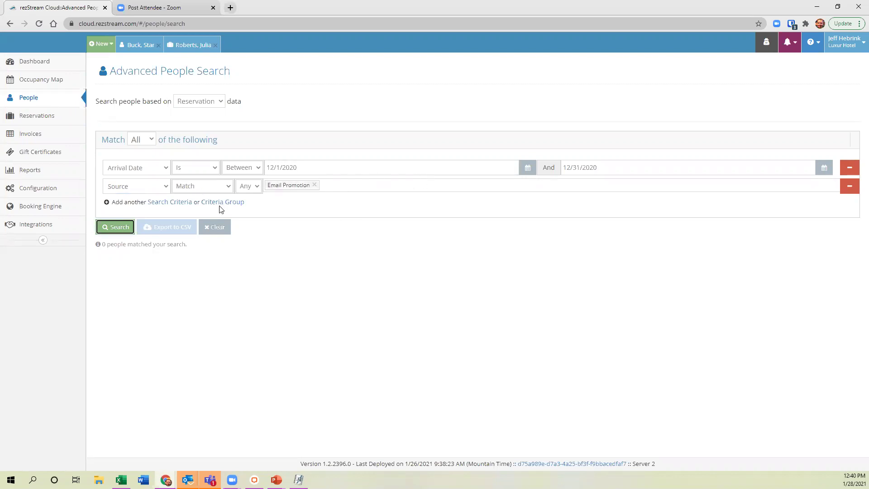
Switch the search back to person data and filter by State = Minnesota.
left_click(195, 102)
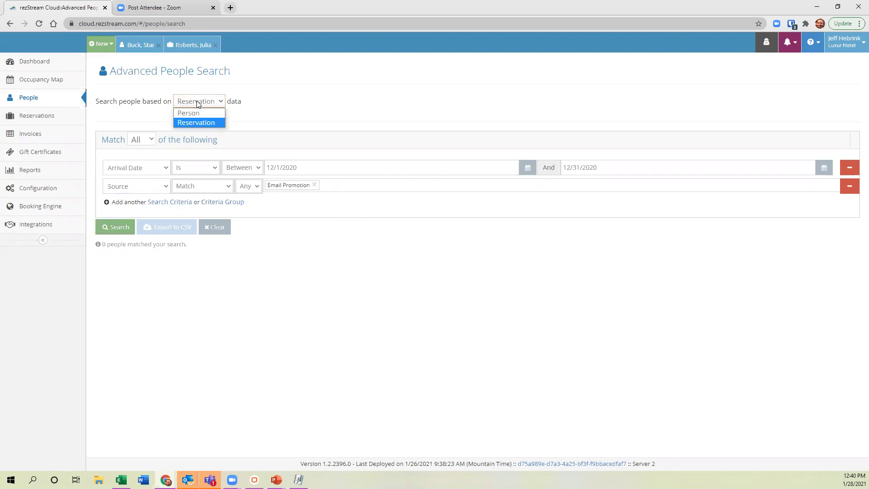
left_click(187, 111)
left_click(164, 166)
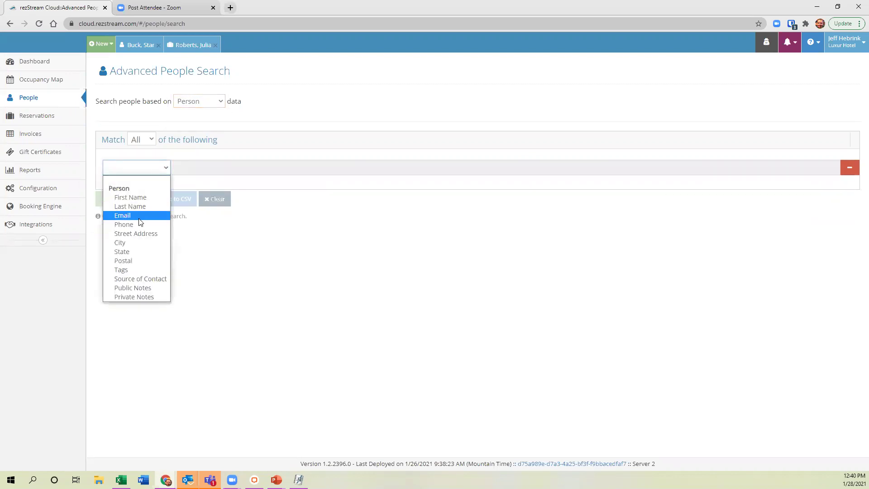
left_click(128, 250)
left_click(296, 167)
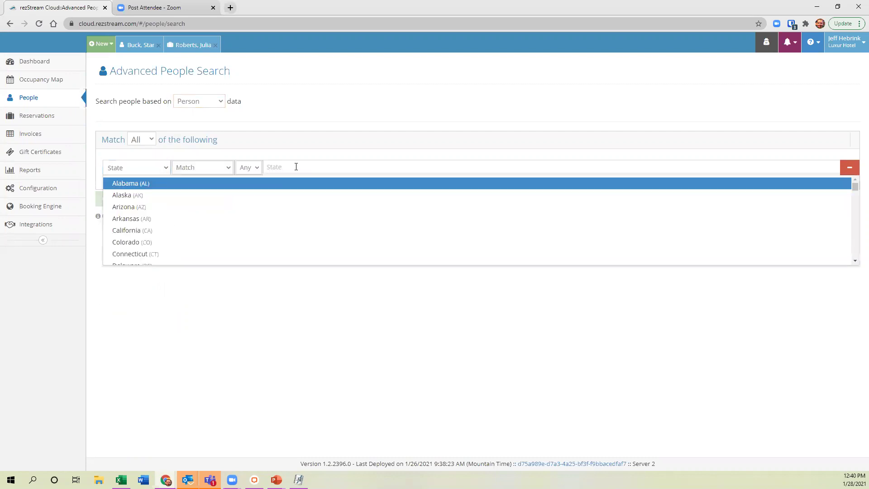
type("min")
left_click(156, 198)
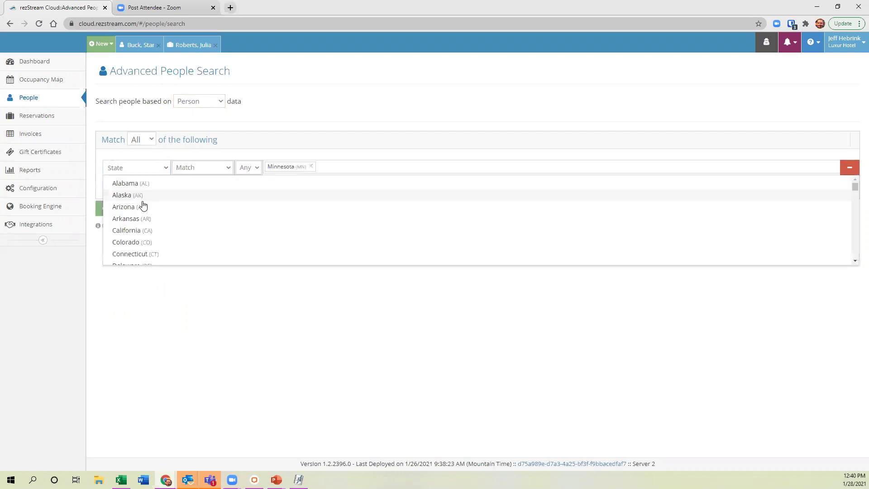
left_click(97, 194)
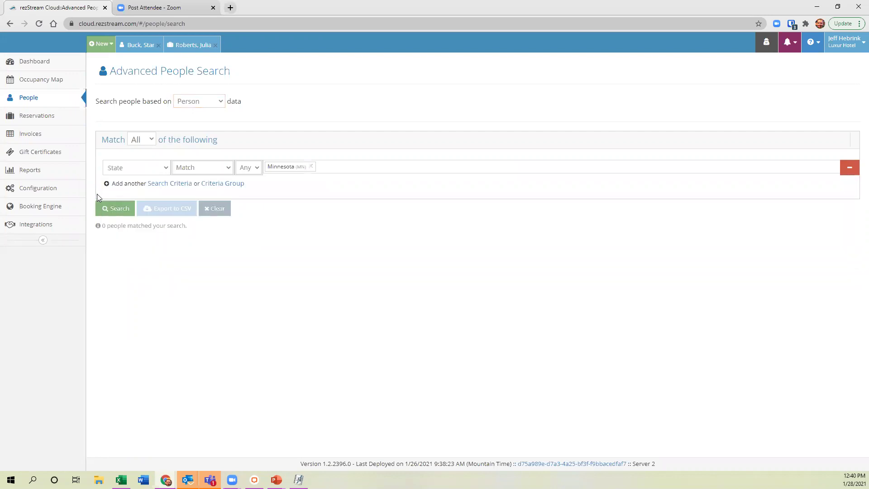
Add a Tags = Club Member condition and run the search.
left_click(156, 184)
left_click(155, 187)
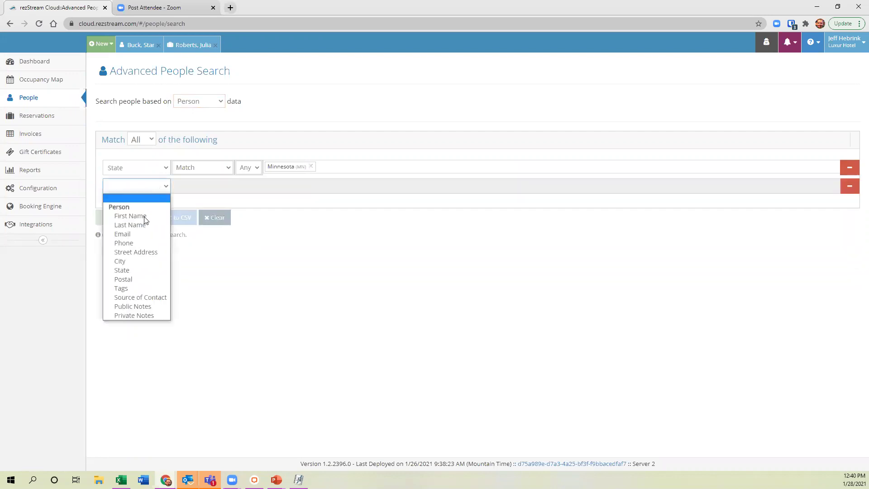
left_click(127, 287)
left_click(271, 187)
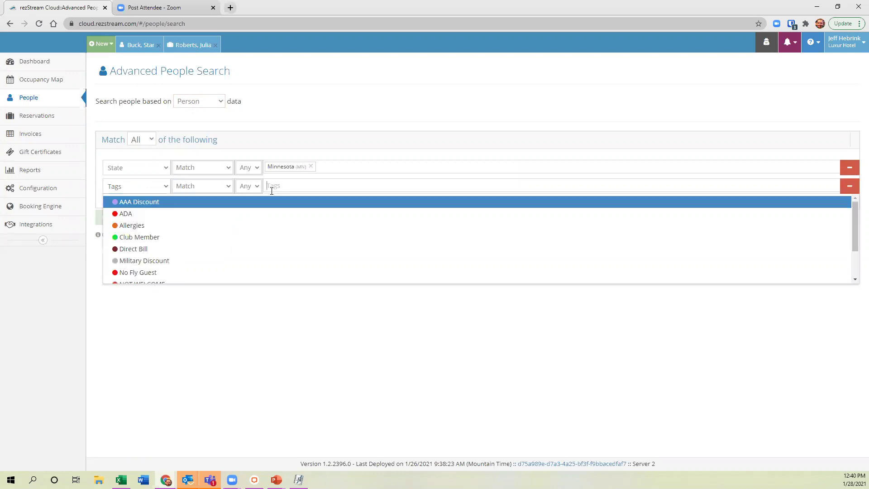
left_click(149, 242)
left_click(100, 228)
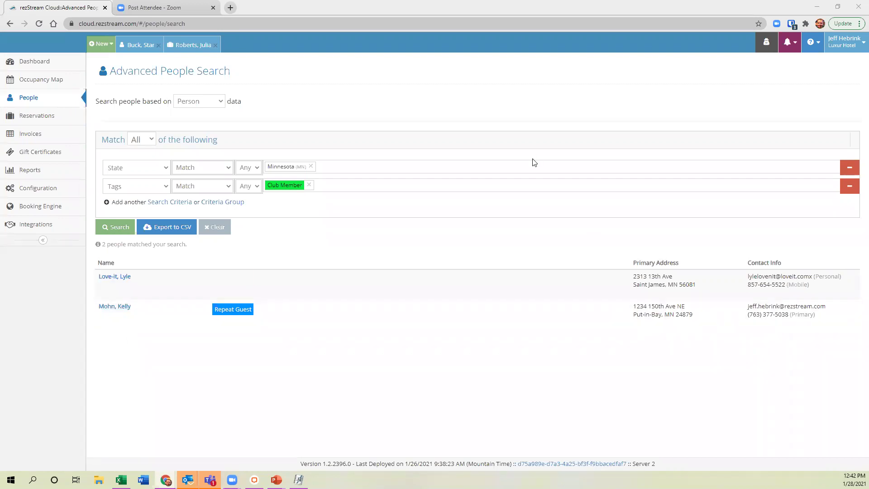
Show the full People list of 46 guests and close the two open guest records.
left_click(36, 97)
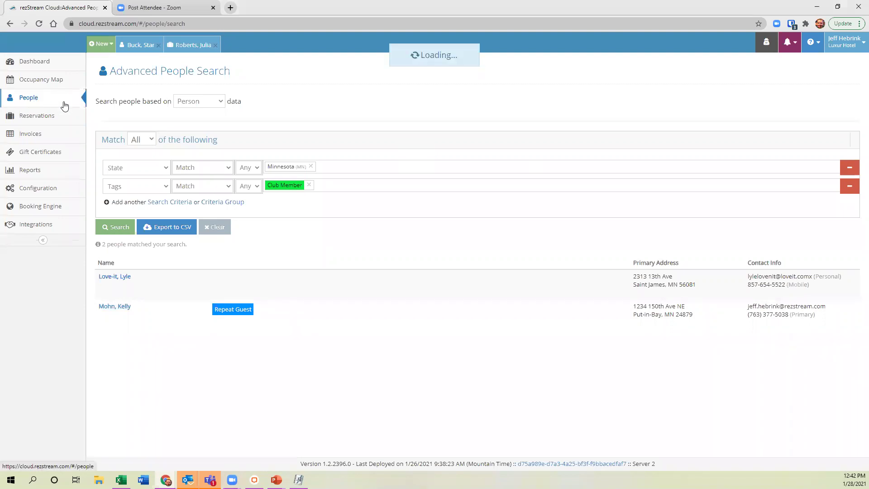
left_click(158, 45)
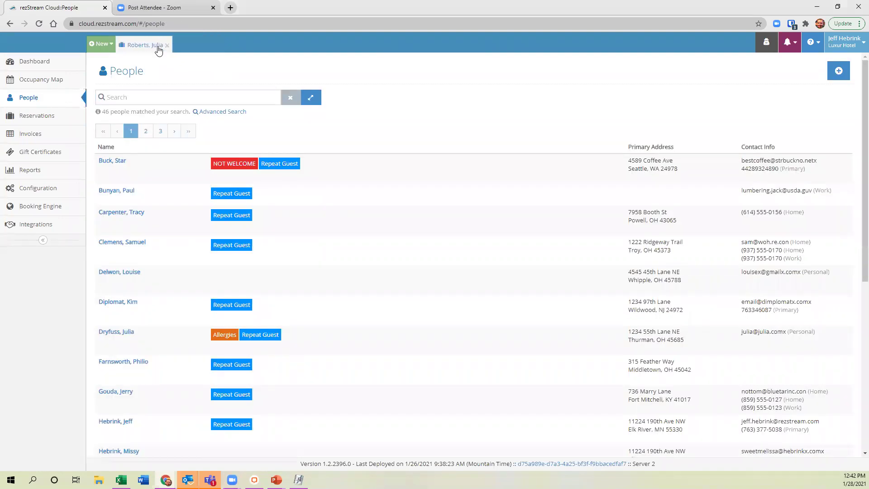
left_click(166, 46)
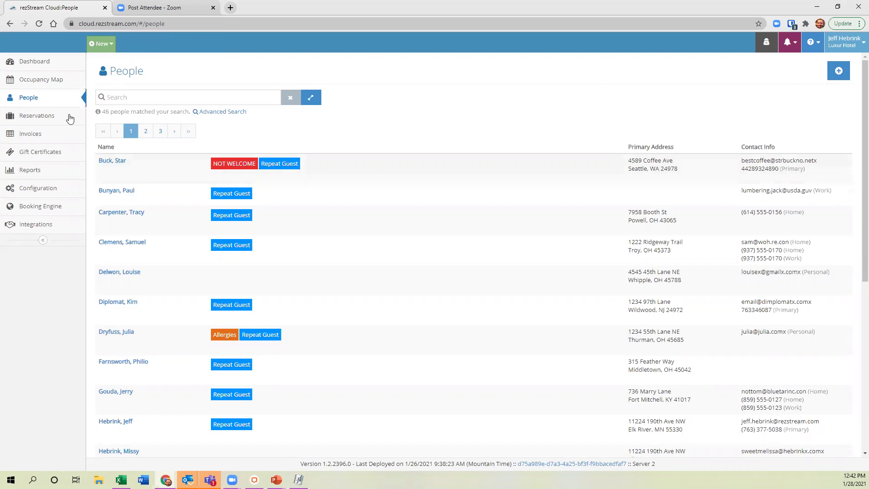
Select three nights in room 101 S from Jan 31, start booking, and search for the guest.
left_click(33, 86)
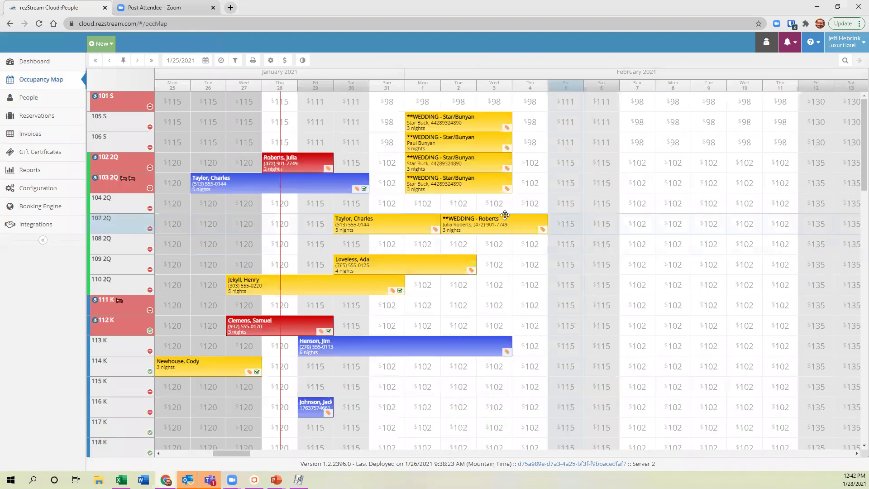
left_click_drag(388, 105, 461, 102)
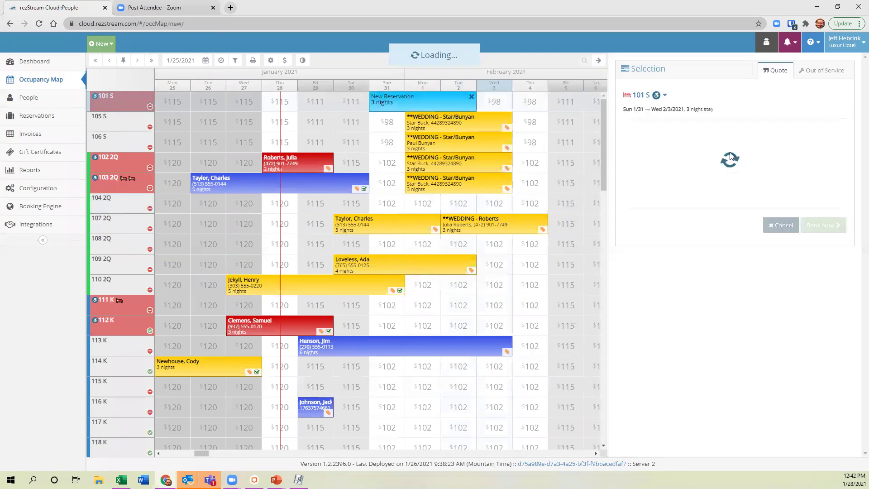
left_click(820, 316)
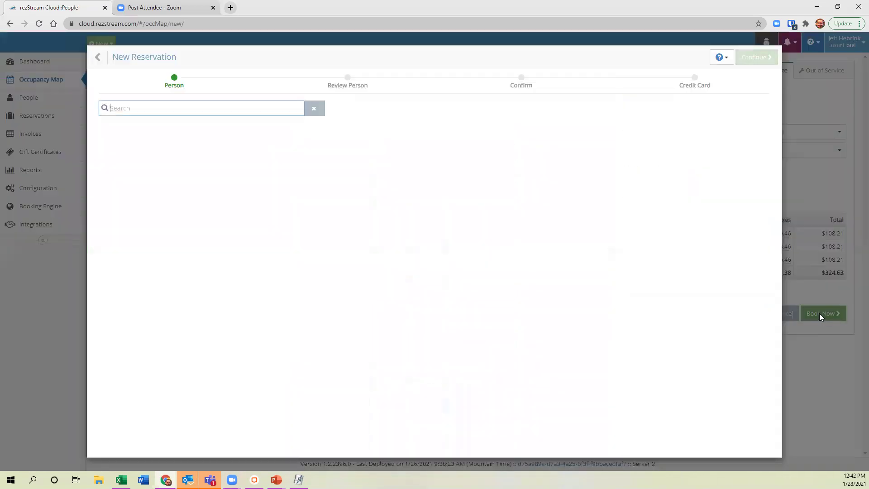
type("star")
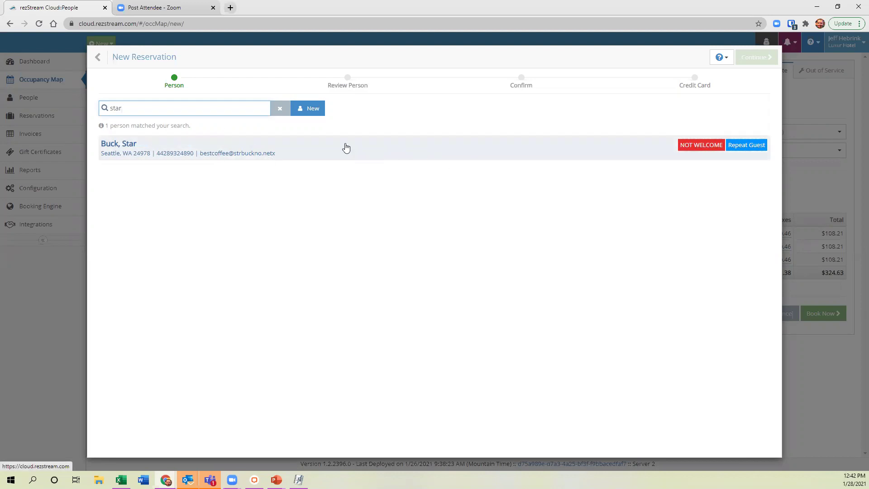
Review the matching guest, then close the review to return to the $324.63 room 101 S quote.
left_click(225, 151)
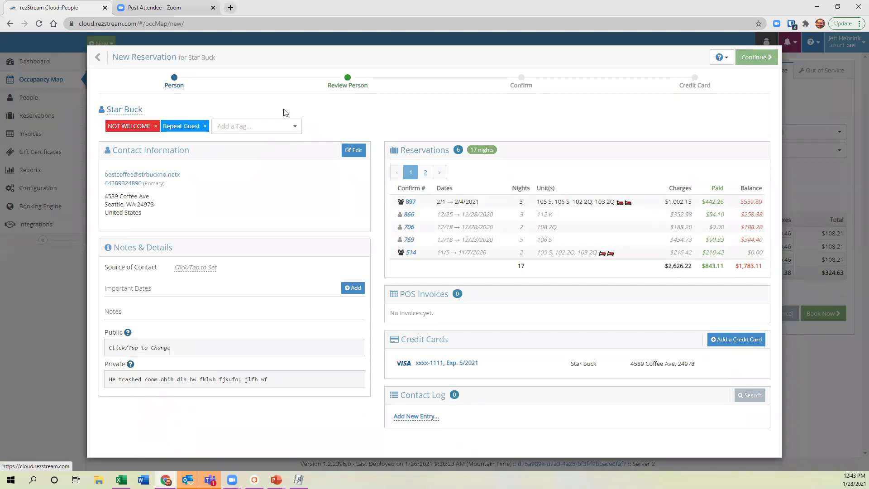
left_click(151, 58)
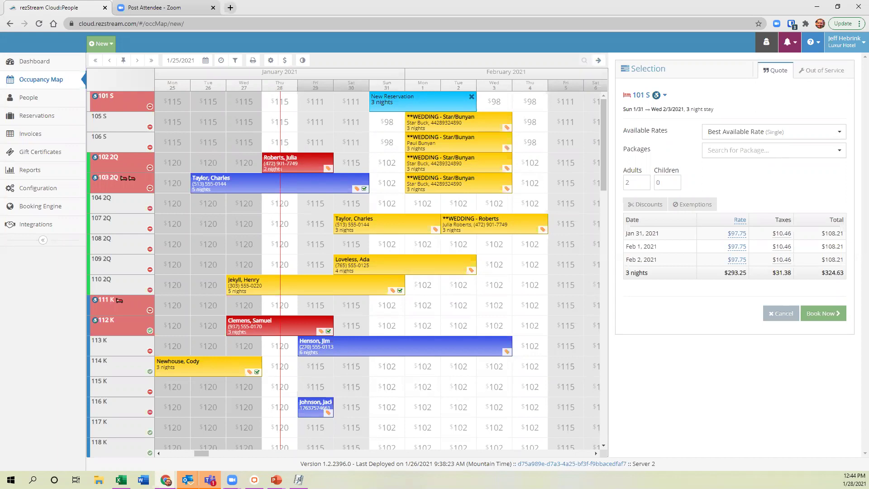
Discard the pending quote and open Scheduled Emails under Configuration.
left_click(599, 61)
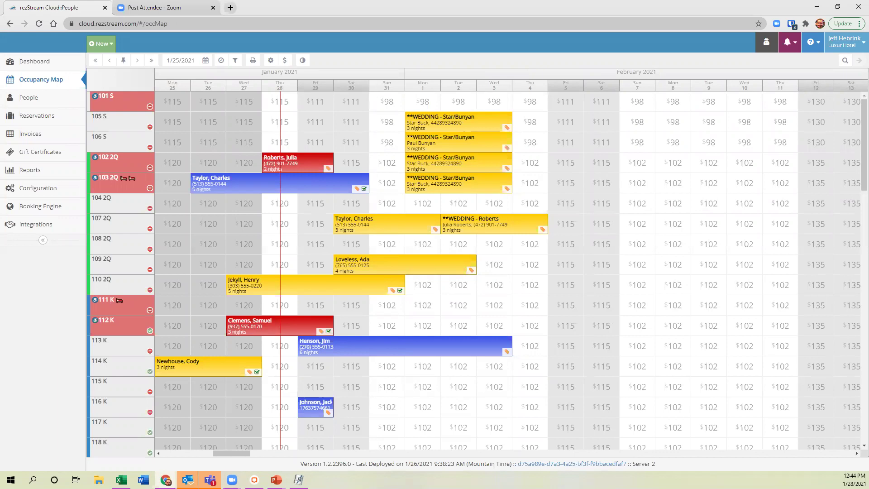
left_click(35, 192)
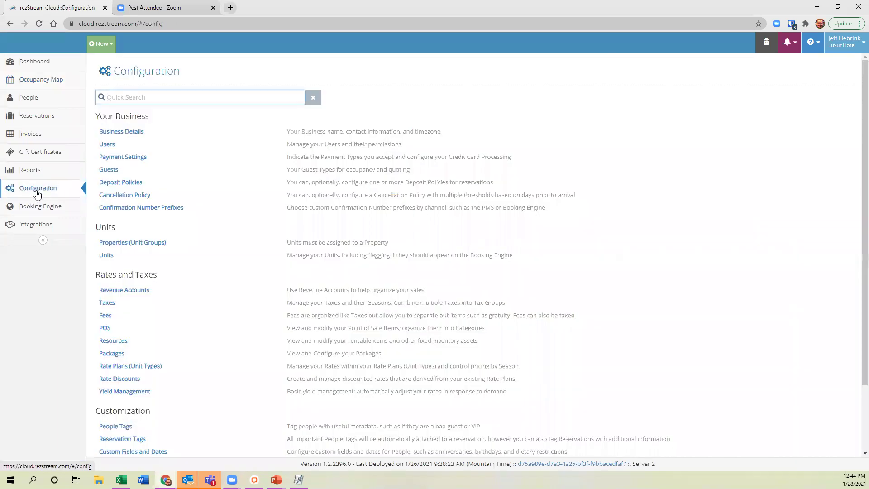
scroll(190, 413, "down", 3)
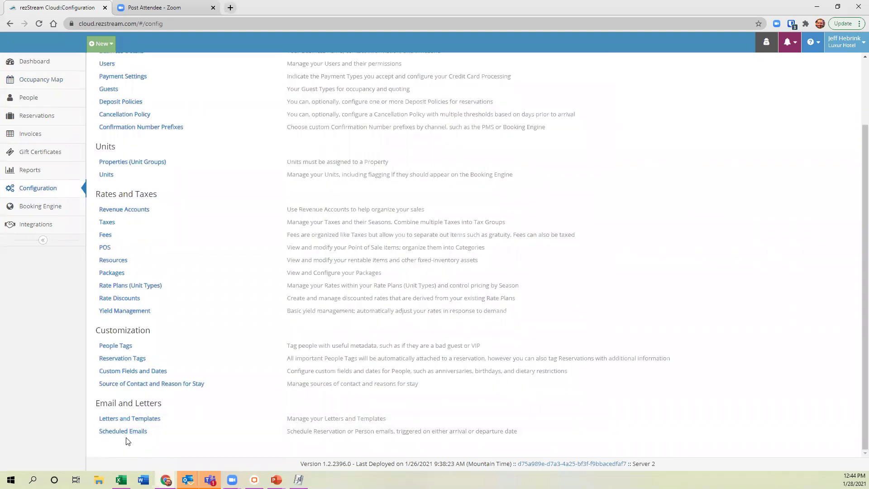
left_click(168, 435)
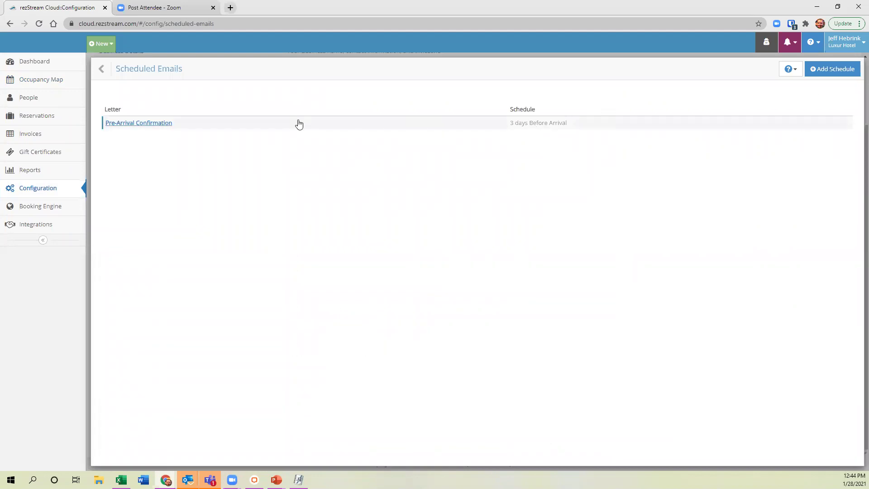
Change Pre-Arrival Confirmation to send 7 days before arrival at 7:00 AM and save.
left_click(170, 124)
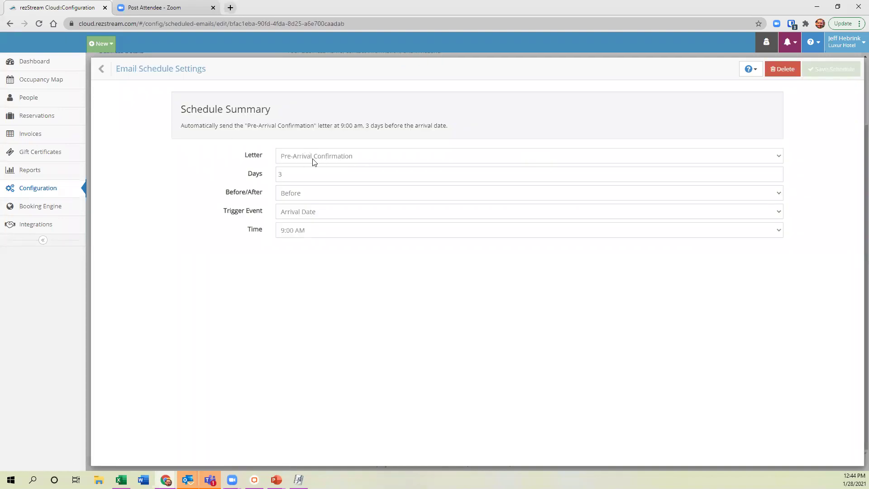
double_click(306, 173)
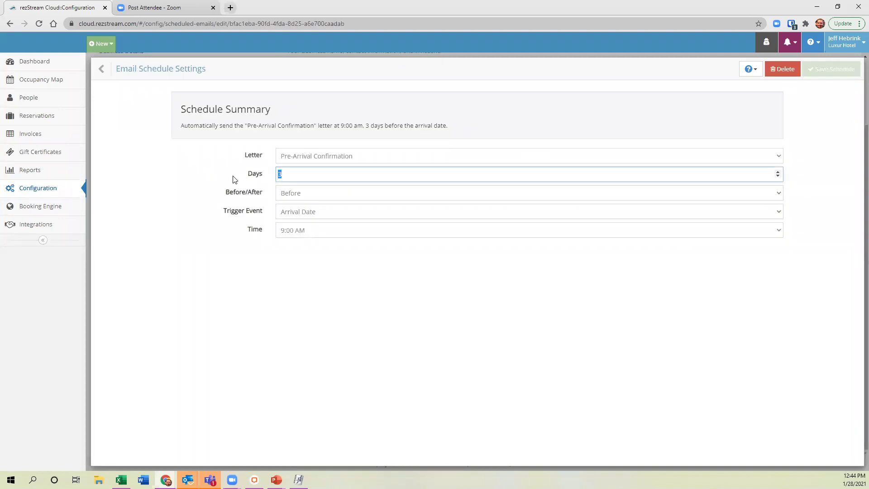
type("7")
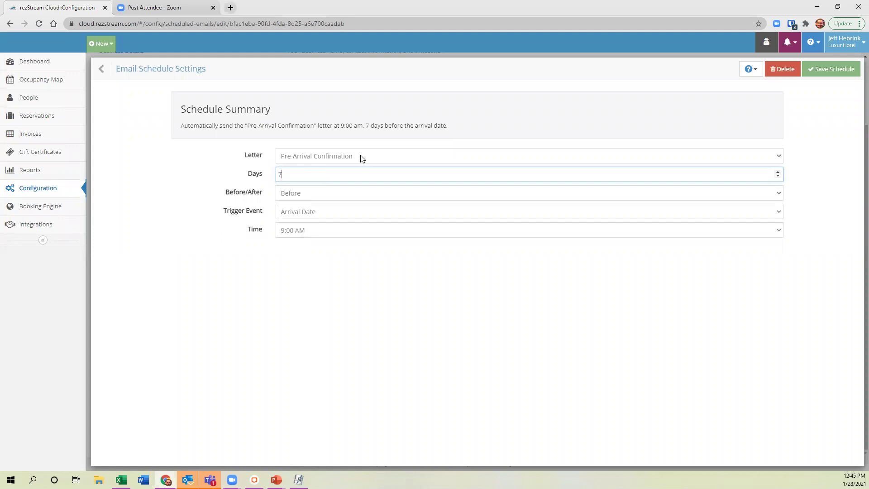
left_click(303, 232)
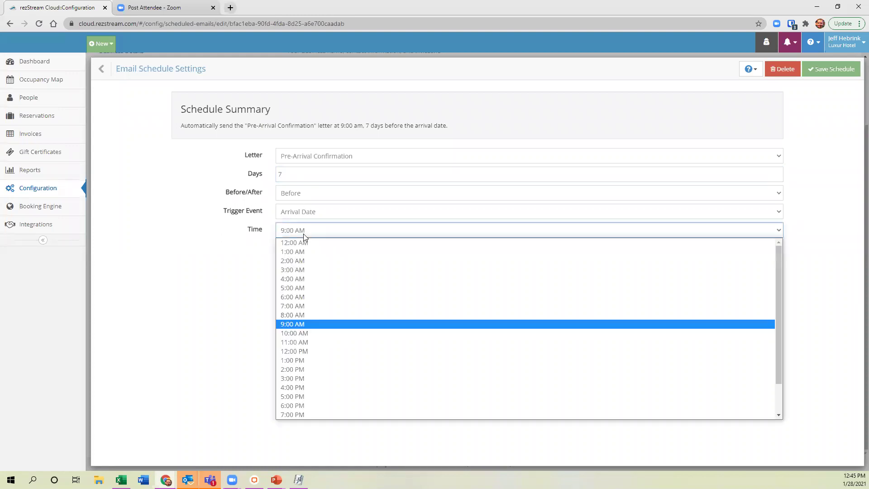
left_click(297, 306)
left_click(824, 72)
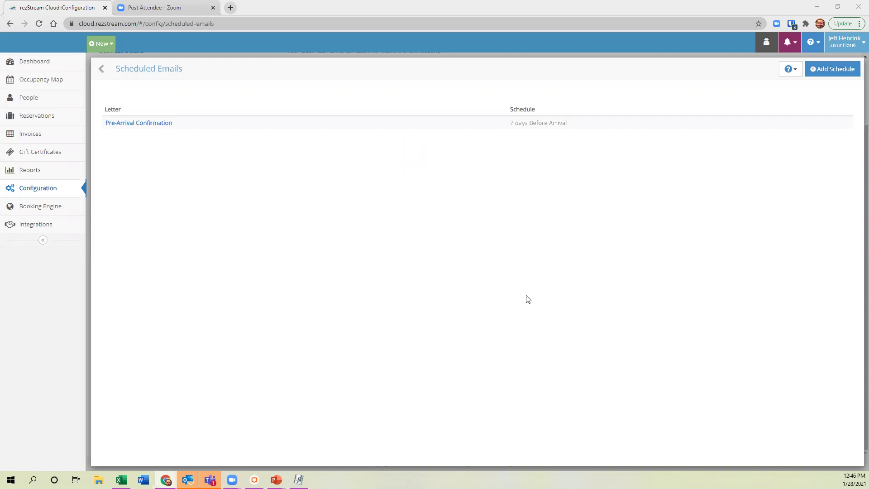
Leave Scheduled Emails for the Configuration overview, then return to the Occupancy Map.
left_click(102, 69)
scroll(235, 201, "up", 2)
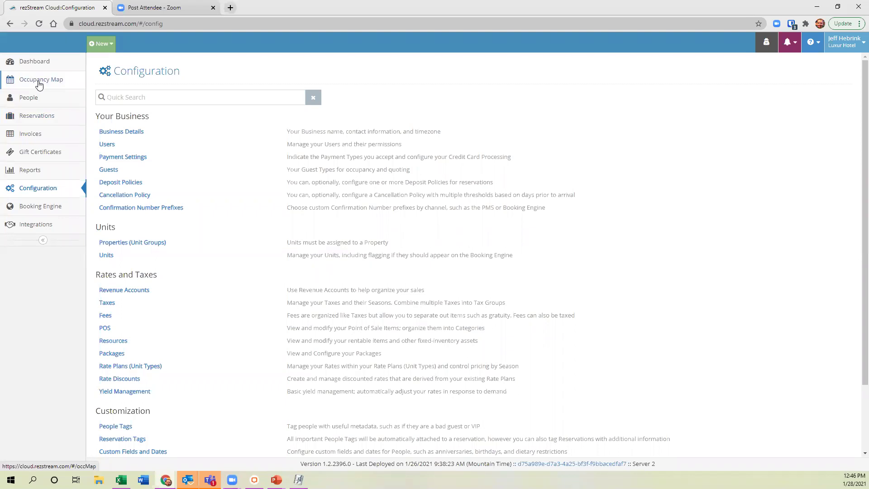
left_click(39, 81)
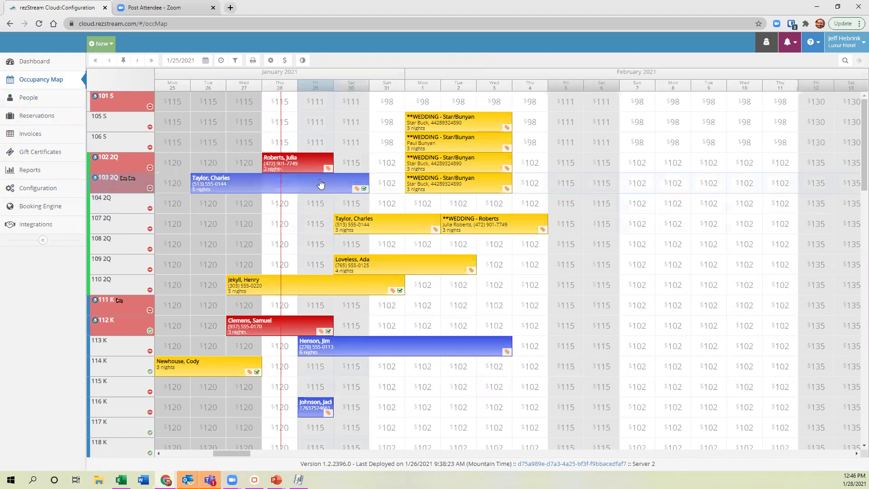
Open the room 102 2Q reservation (1/28–1/30/2021) from the occupancy map.
left_click(309, 168)
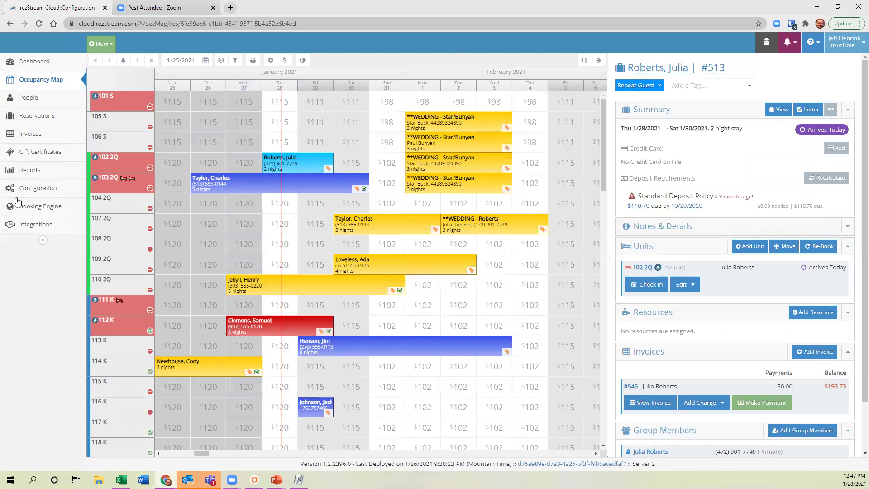
Inspect the Repeat Guest tag in Configuration's People Tags, then go to the Dashboard.
left_click(40, 190)
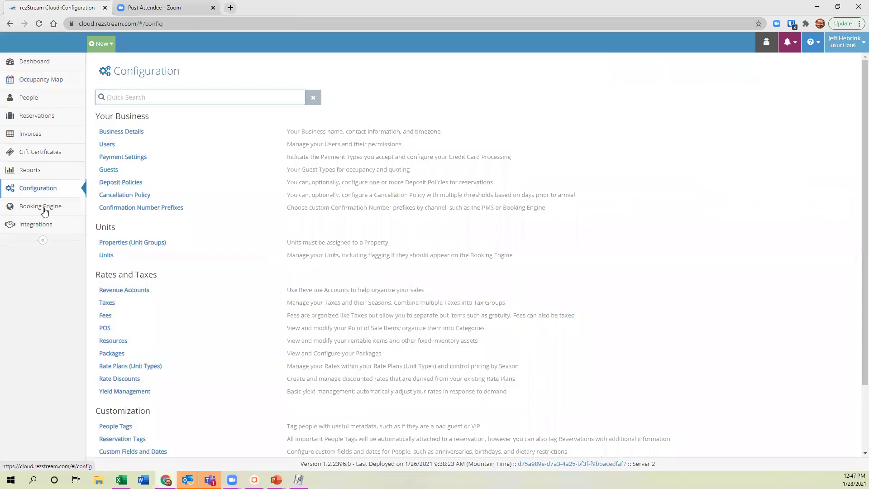
scroll(118, 362, "down", 2)
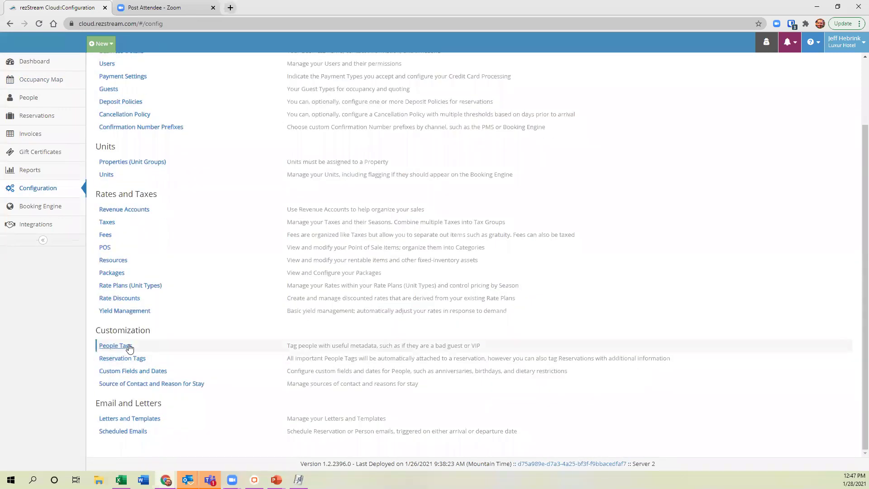
left_click(115, 345)
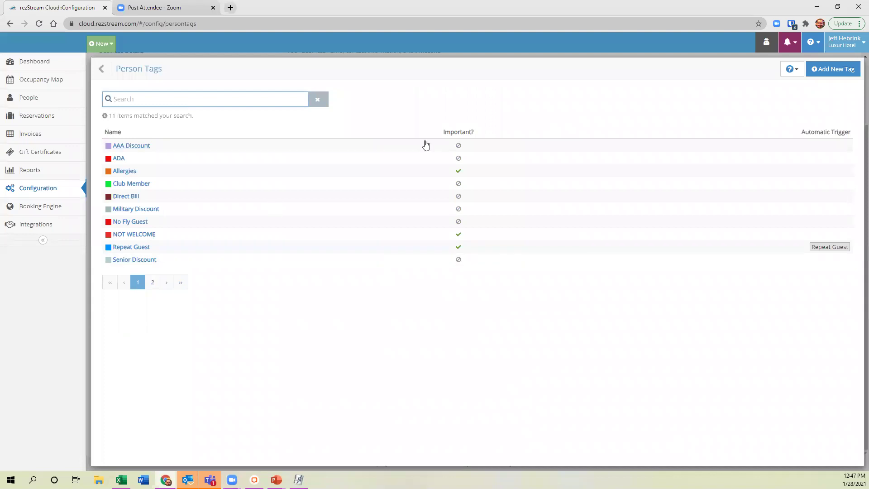
left_click(131, 249)
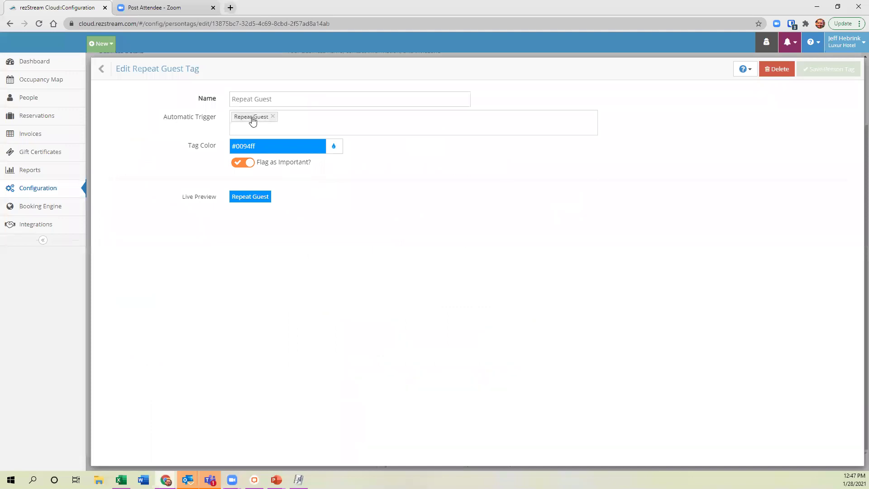
left_click(113, 71)
left_click(114, 71)
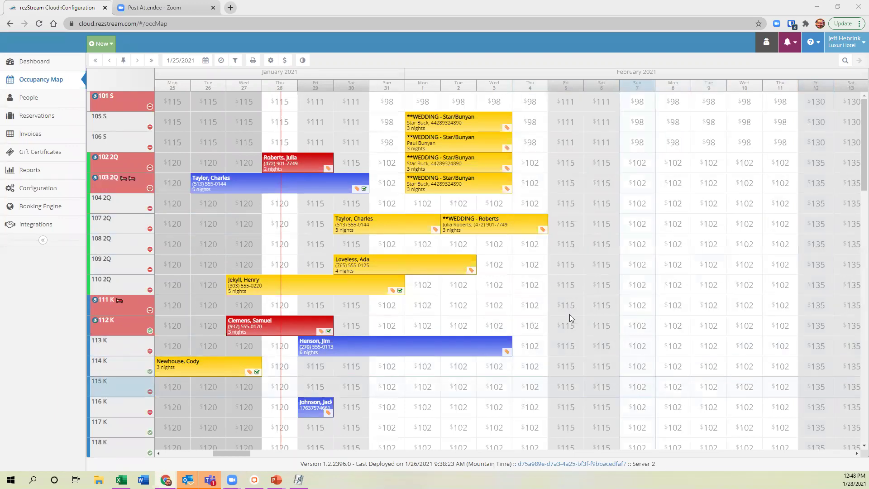
left_click(27, 61)
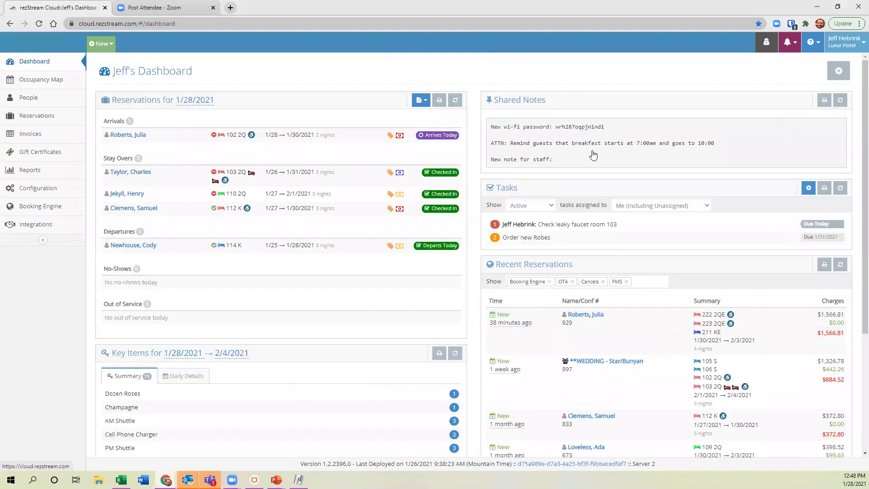
Enter the contact's e-mail address, then their phone number on a new line, in Shared Notes, and select both lines.
left_click(595, 159)
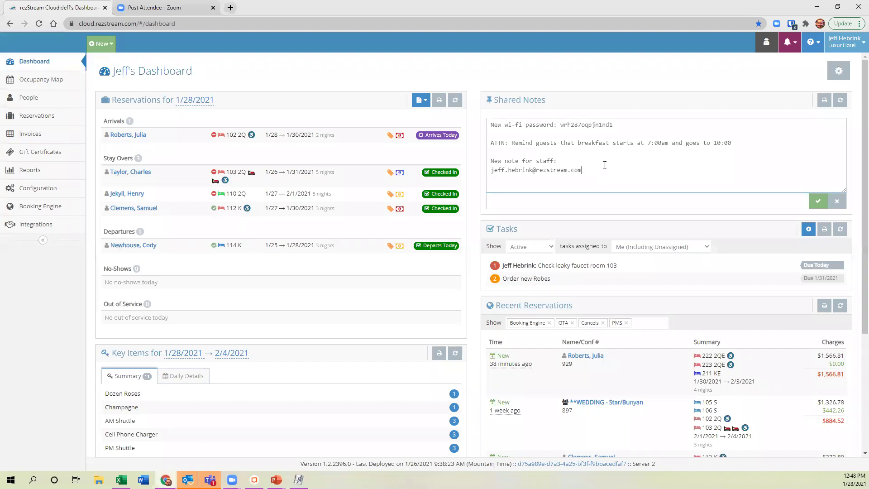
key("Return")
left_click_drag(551, 179, 491, 170)
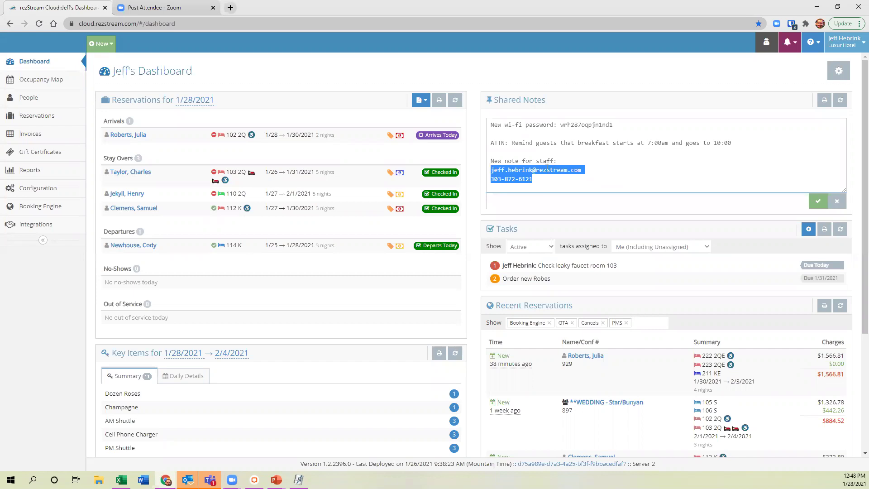